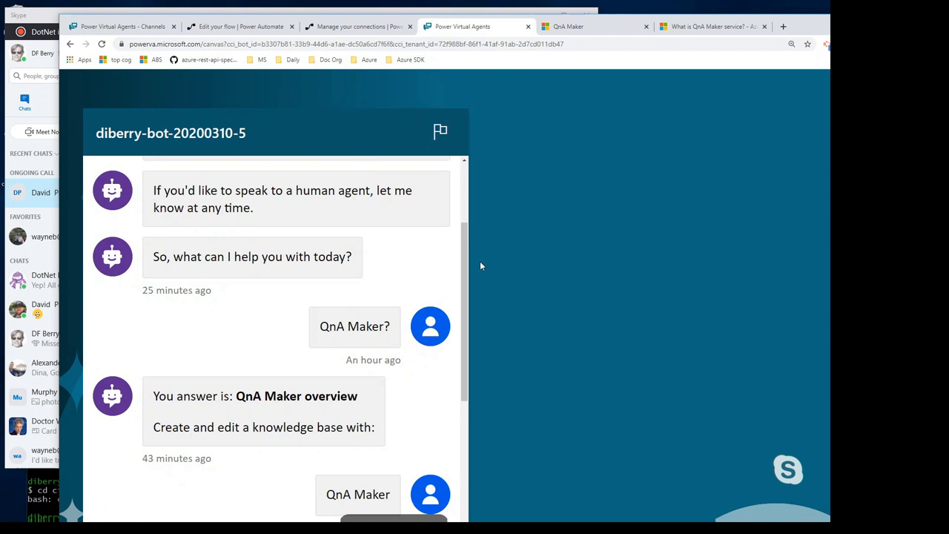
In the QnA Maker knowledge base, examine the alternative phrasings, answer and follow-up prompts of "What is the QnA Maker service?".
{"action": "scroll", "coordinate": [480, 261], "scroll_direction": "down", "scroll_amount": 1}
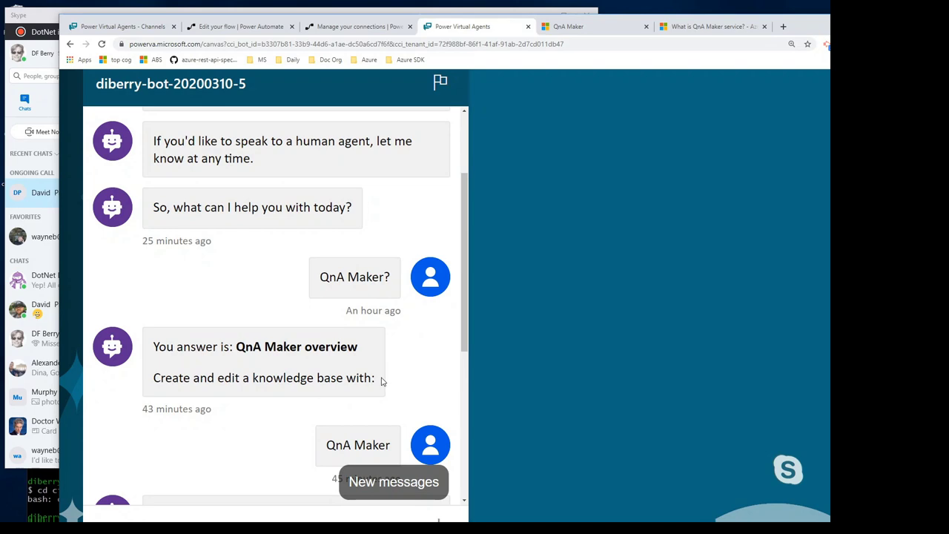
{"action": "left_click", "coordinate": [577, 27]}
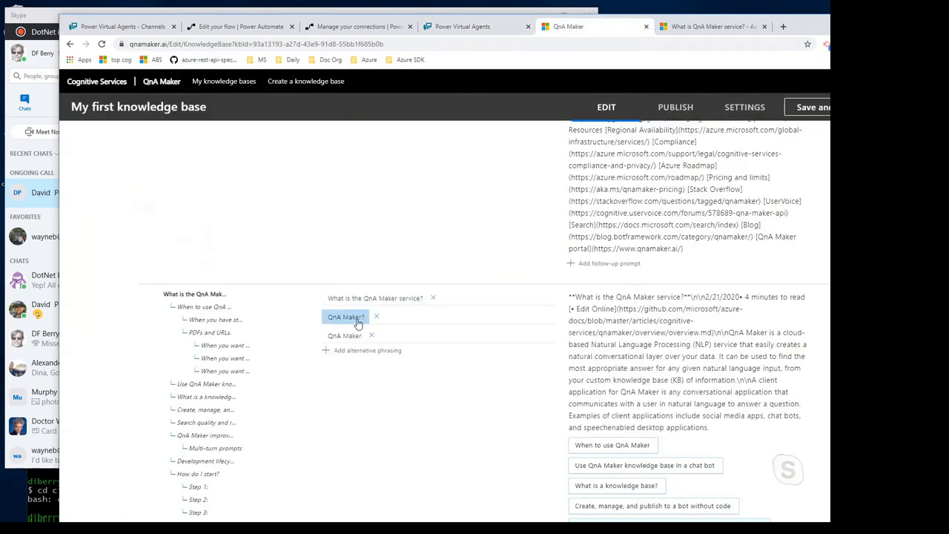
{"action": "scroll", "coordinate": [345, 376], "scroll_direction": "down", "scroll_amount": 3}
{"action": "scroll", "coordinate": [345, 376], "scroll_direction": "down", "scroll_amount": 1}
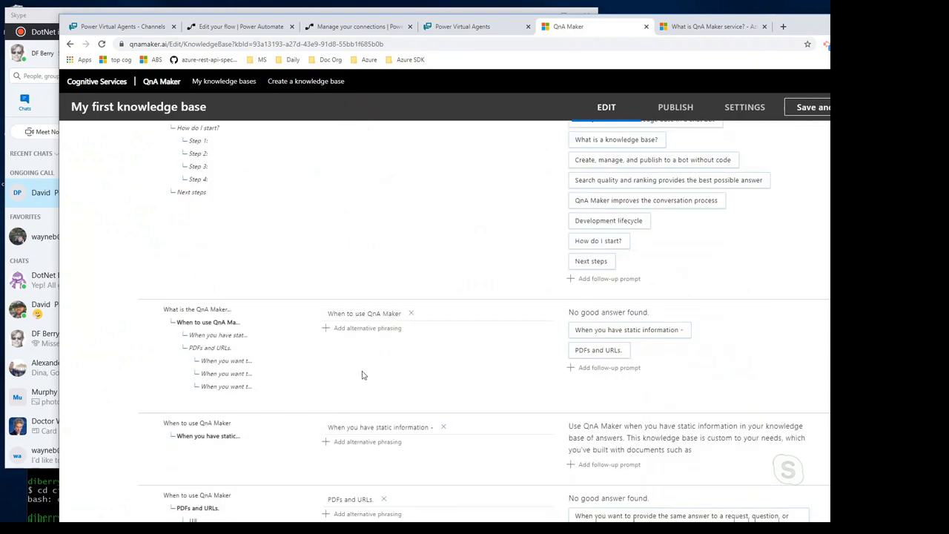
{"action": "scroll", "coordinate": [367, 372], "scroll_direction": "down", "scroll_amount": 15}
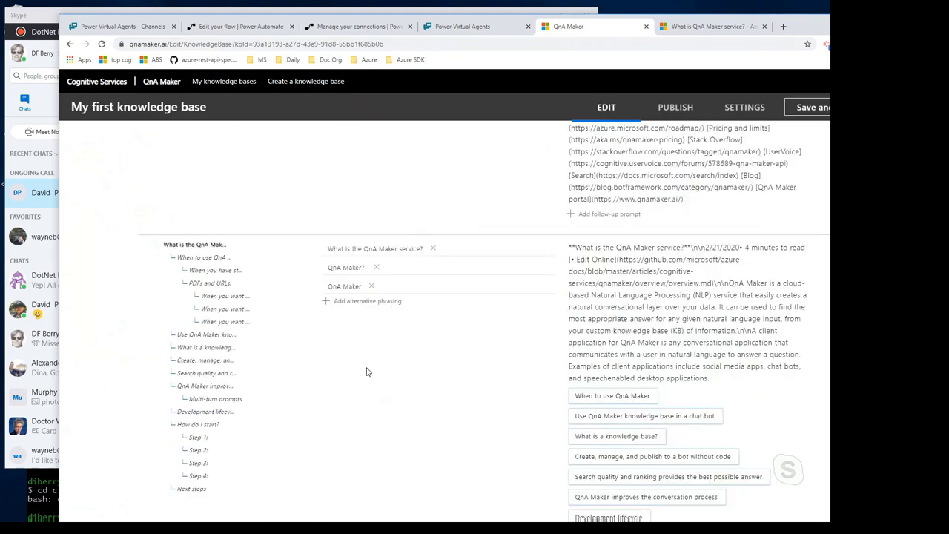
{"action": "scroll", "coordinate": [366, 372], "scroll_direction": "up", "scroll_amount": 15}
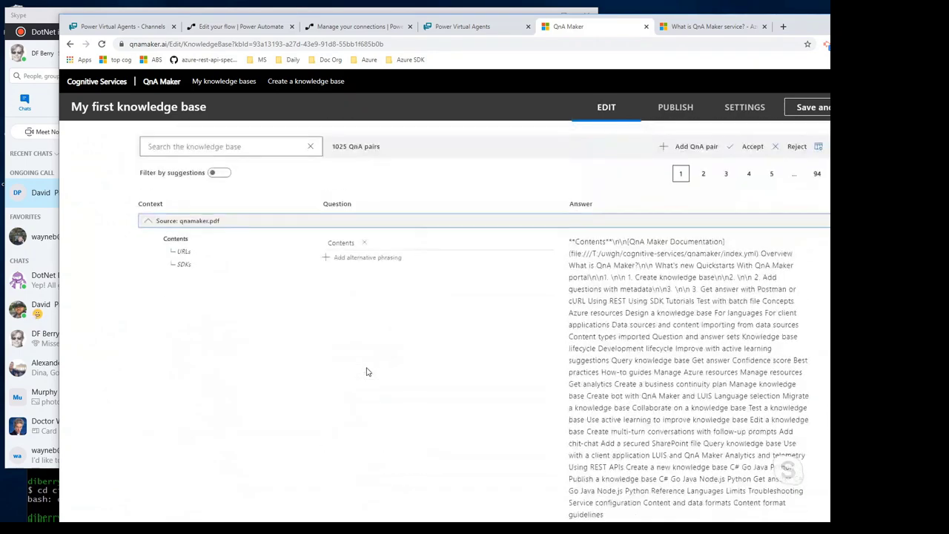
{"action": "scroll", "coordinate": [367, 371], "scroll_direction": "down", "scroll_amount": 18}
{"action": "scroll", "coordinate": [366, 371], "scroll_direction": "down", "scroll_amount": 7}
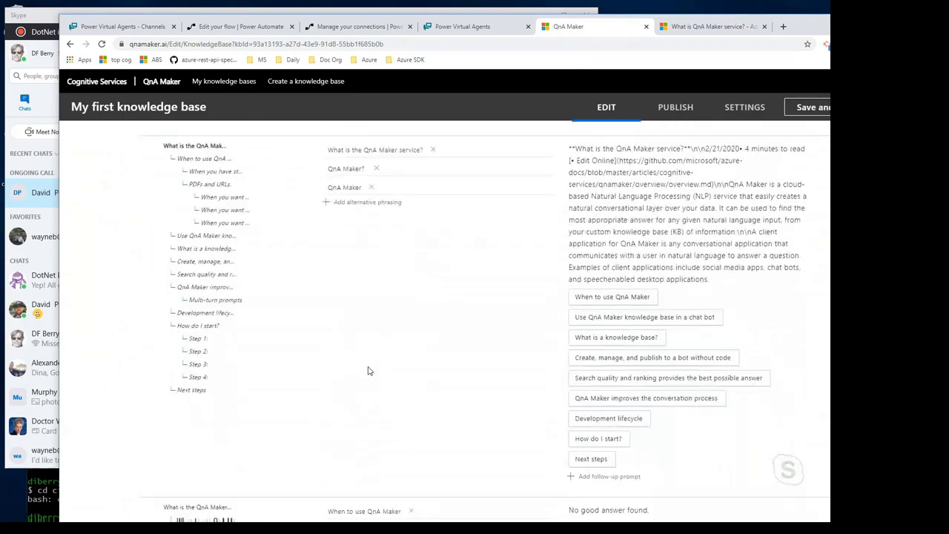
{"action": "scroll", "coordinate": [368, 370], "scroll_direction": "up", "scroll_amount": 3}
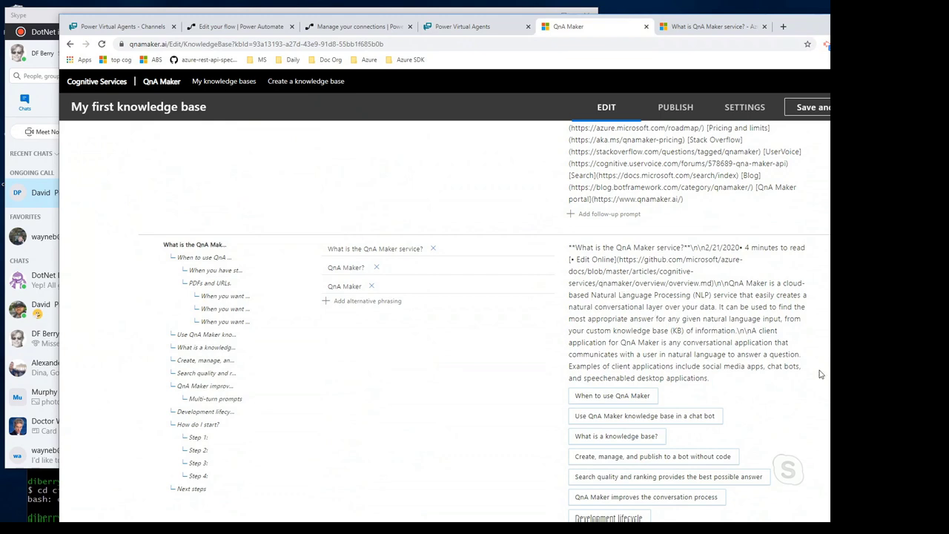
Review the bot's replies to the QnA Maker questions in the Power Virtual Agents chat and compare them with the knowledge base.
{"action": "left_click", "coordinate": [466, 28]}
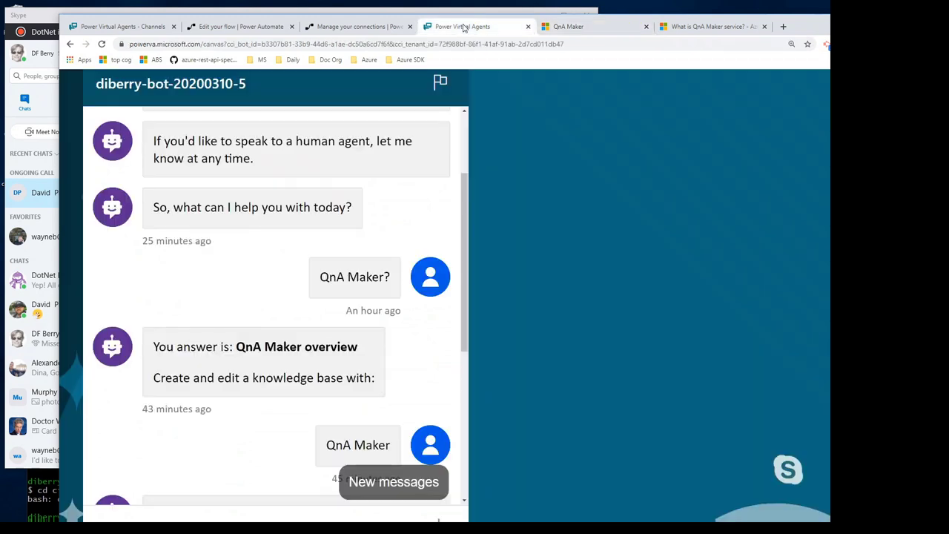
{"action": "scroll", "coordinate": [210, 334], "scroll_direction": "down", "scroll_amount": 5}
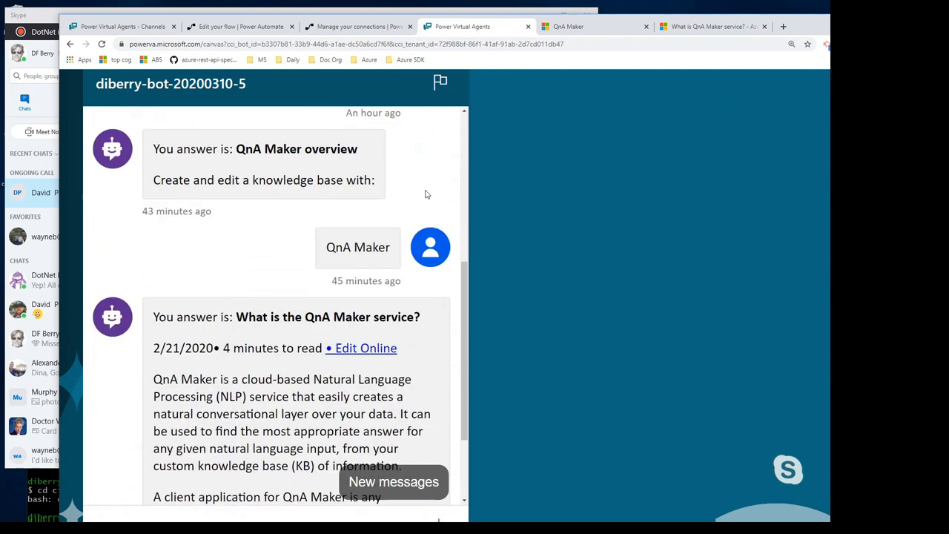
{"action": "left_click", "coordinate": [576, 26]}
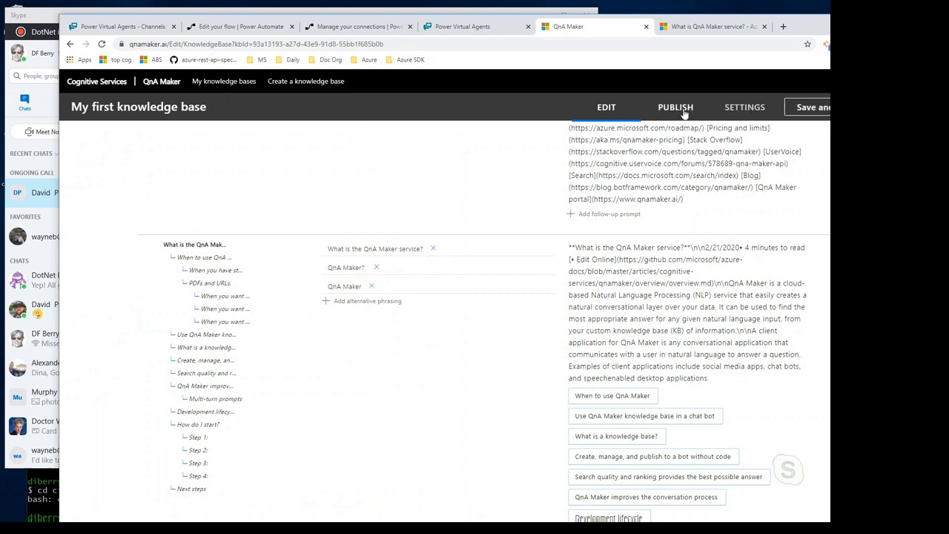
{"action": "left_click", "coordinate": [462, 29]}
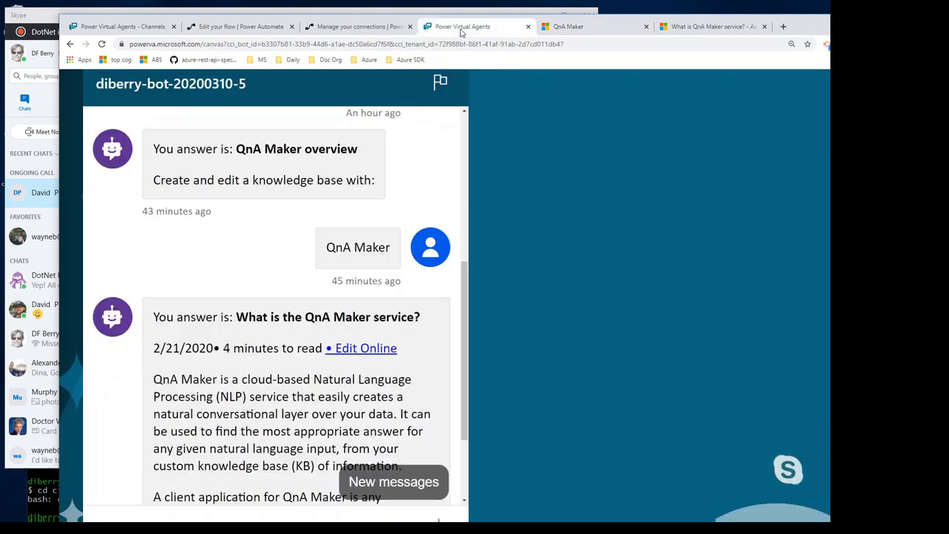
{"action": "scroll", "coordinate": [249, 227], "scroll_direction": "down", "scroll_amount": 1}
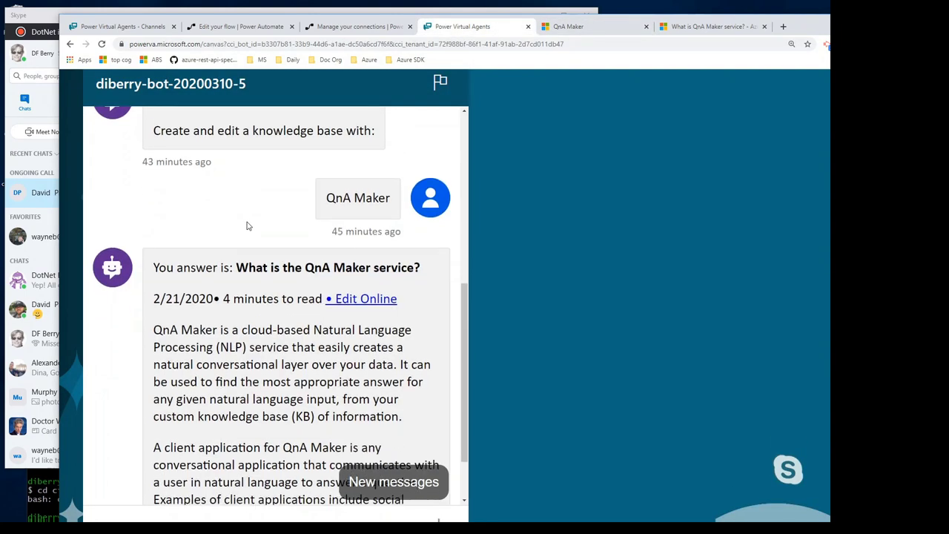
{"action": "scroll", "coordinate": [248, 227], "scroll_direction": "down", "scroll_amount": 2}
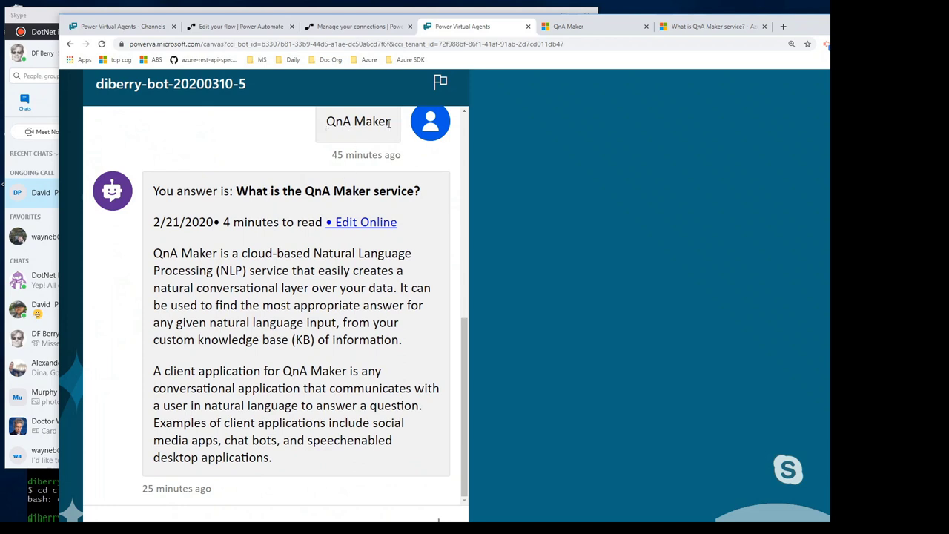
{"action": "scroll", "coordinate": [287, 268], "scroll_direction": "down", "scroll_amount": 1}
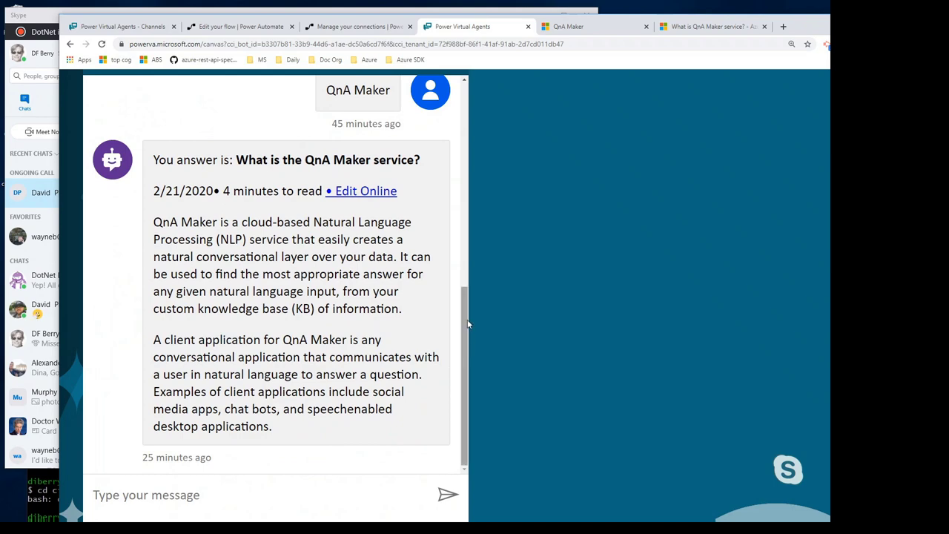
{"action": "scroll", "coordinate": [468, 320], "scroll_direction": "up", "scroll_amount": 3}
{"action": "scroll", "coordinate": [476, 342], "scroll_direction": "down", "scroll_amount": 3}
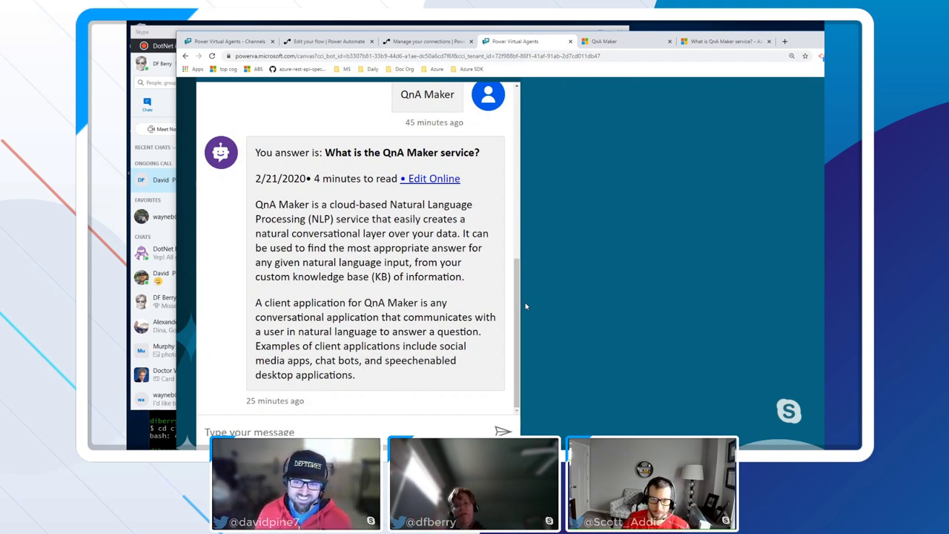
Return to the QnA Maker knowledge base and collapse the qnamaker.pdf source to see the list of sources.
{"action": "left_click", "coordinate": [639, 45]}
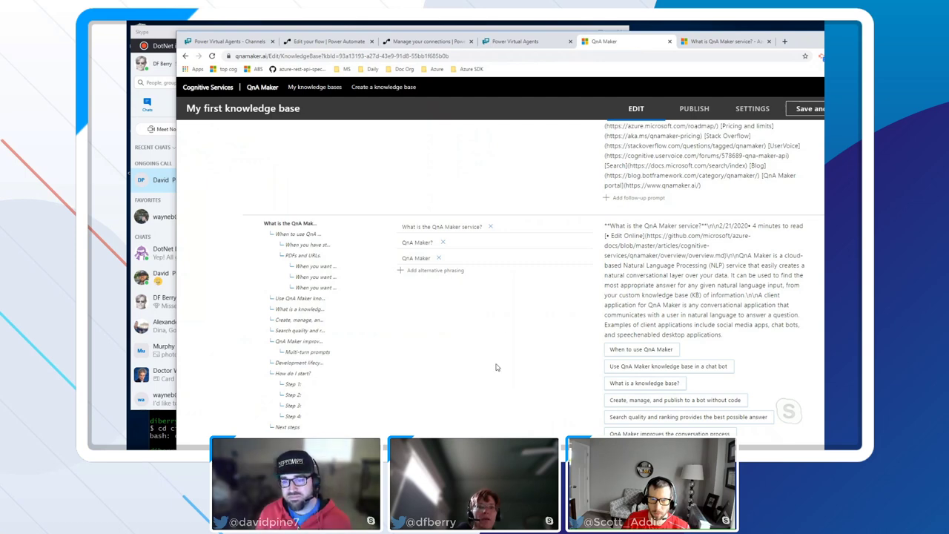
{"action": "scroll", "coordinate": [496, 372], "scroll_direction": "up", "scroll_amount": 1}
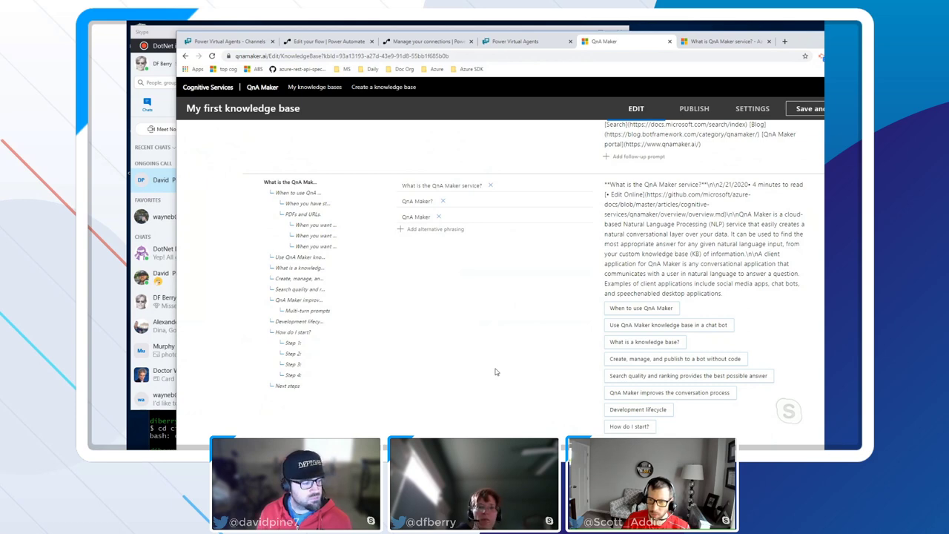
{"action": "scroll", "coordinate": [640, 268], "scroll_direction": "up", "scroll_amount": 1}
{"action": "scroll", "coordinate": [640, 268], "scroll_direction": "up", "scroll_amount": 15}
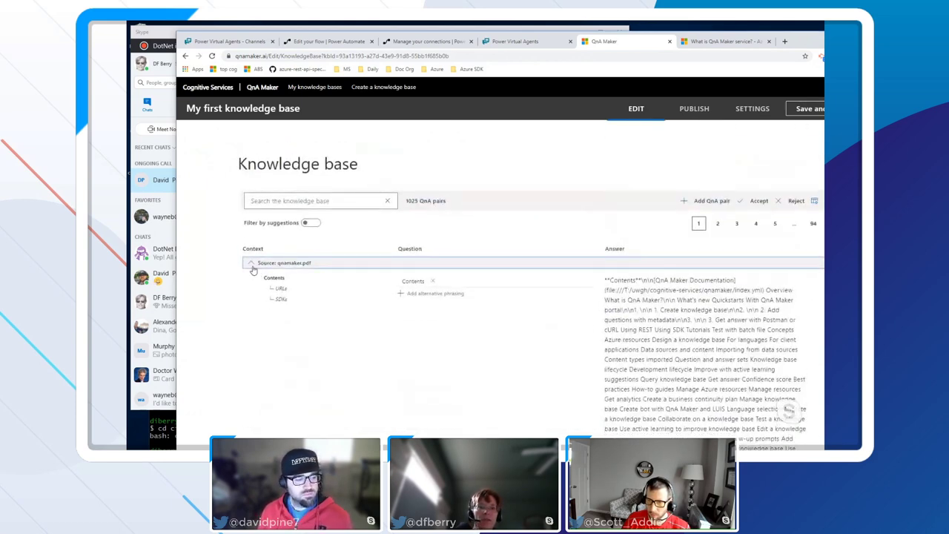
{"action": "left_click", "coordinate": [252, 266]}
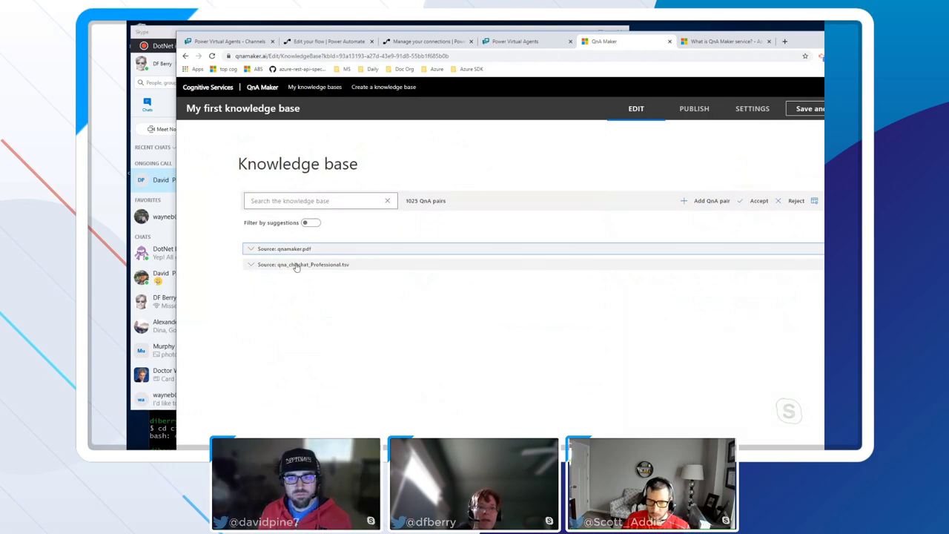
Switch to the Microsoft docs page, open the Azure Cognitive Services documentation and look through its service categories.
{"action": "left_click", "coordinate": [708, 42]}
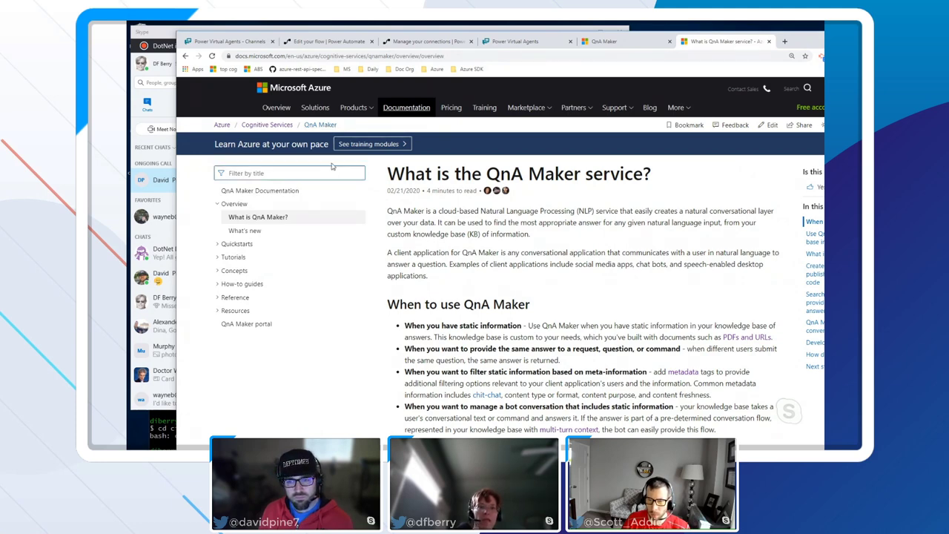
{"action": "left_click", "coordinate": [267, 125]}
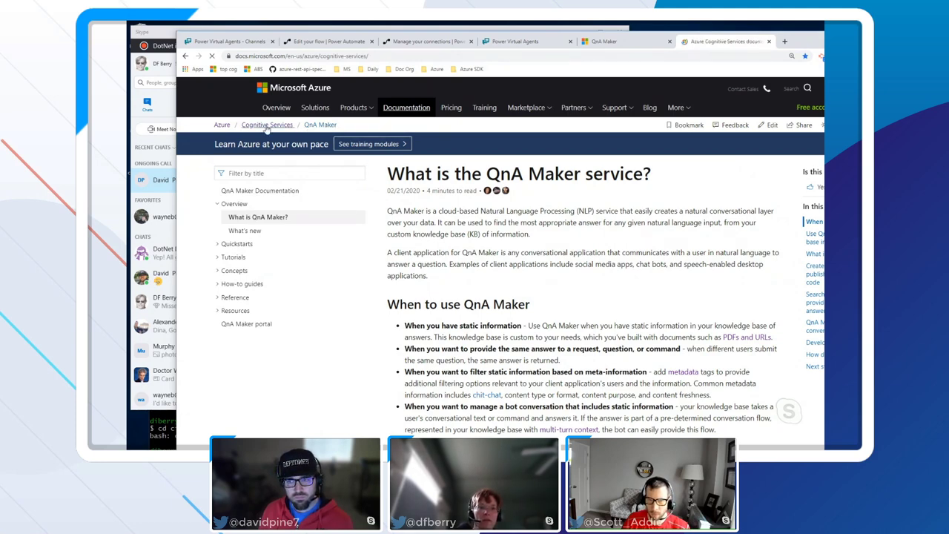
{"action": "scroll", "coordinate": [340, 331], "scroll_direction": "down", "scroll_amount": 5}
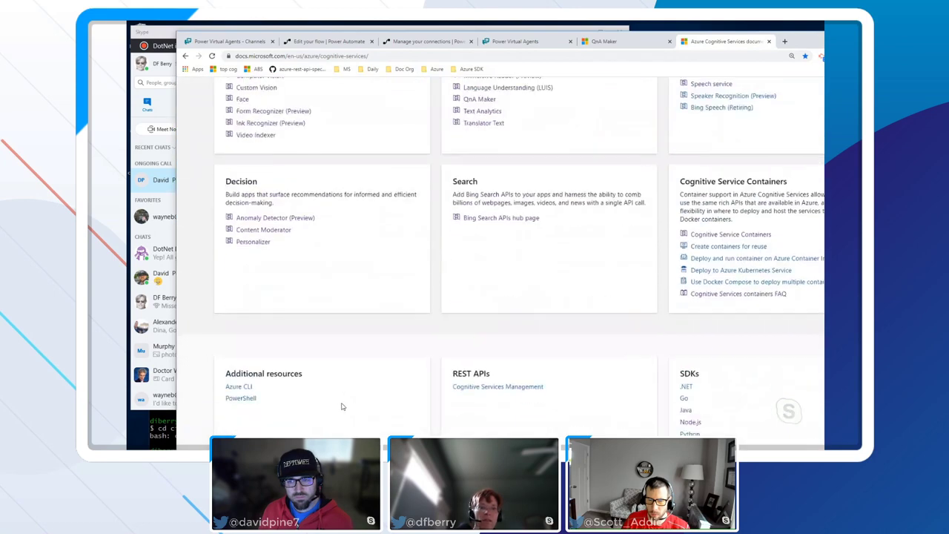
{"action": "scroll", "coordinate": [359, 397], "scroll_direction": "up", "scroll_amount": 6}
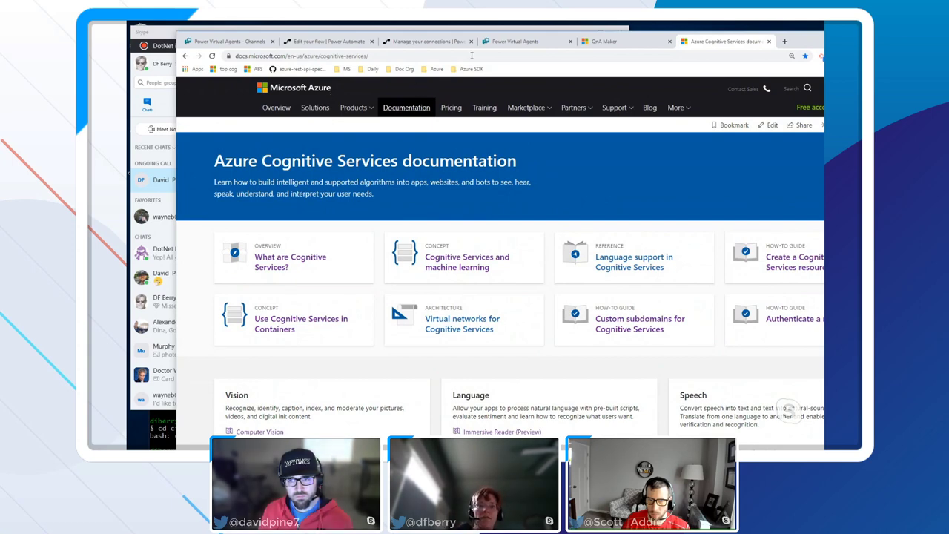
Open the QnA Maker documentation from the Language services and view the Limits article in its Reference section.
{"action": "left_click", "coordinate": [598, 43]}
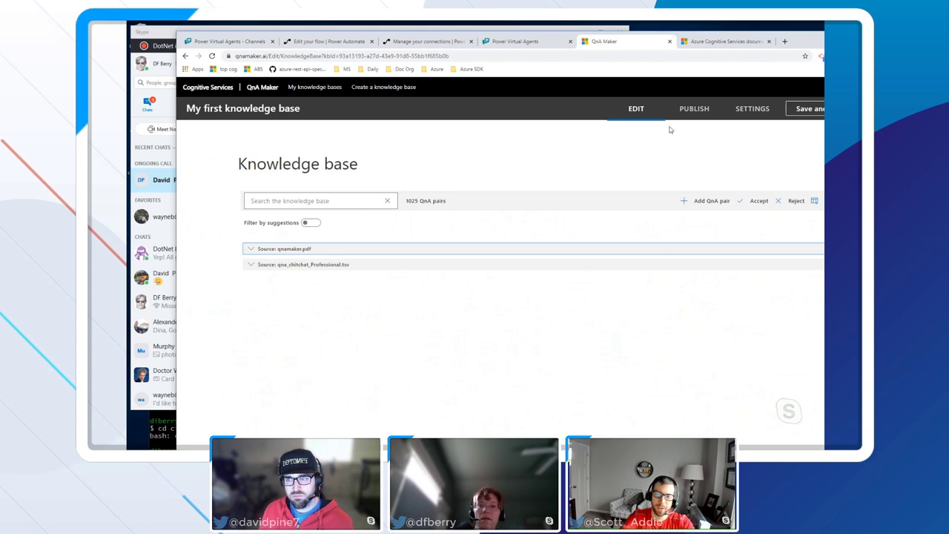
{"action": "left_click", "coordinate": [733, 43]}
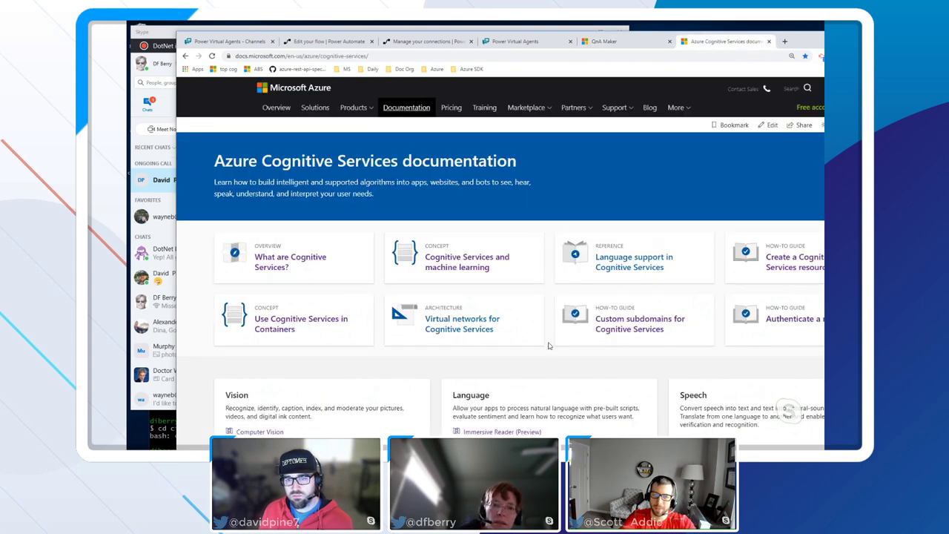
{"action": "scroll", "coordinate": [552, 405], "scroll_direction": "down", "scroll_amount": 1}
{"action": "left_click", "coordinate": [479, 415]}
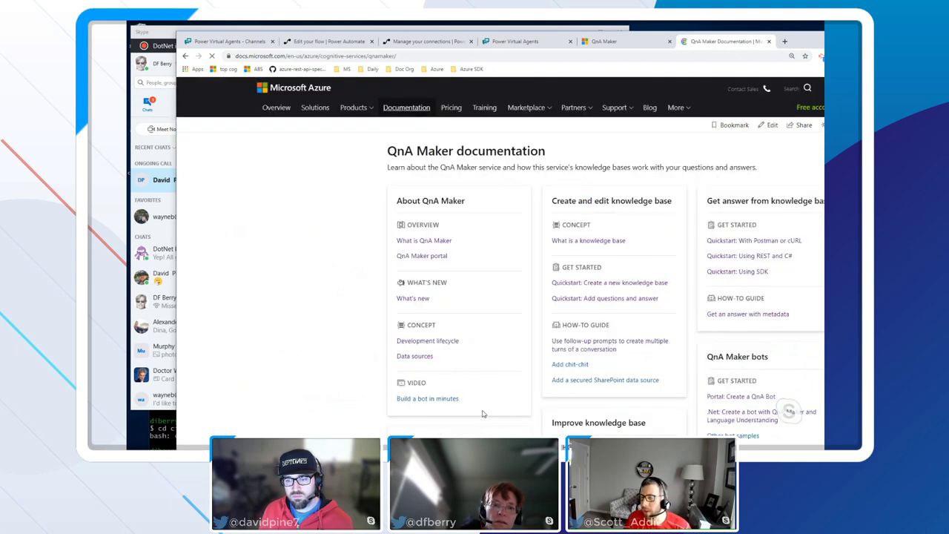
{"action": "scroll", "coordinate": [376, 270], "scroll_direction": "down", "scroll_amount": 2}
{"action": "left_click", "coordinate": [228, 194]}
{"action": "left_click", "coordinate": [236, 218]}
{"action": "scroll", "coordinate": [626, 418], "scroll_direction": "down", "scroll_amount": 2}
{"action": "scroll", "coordinate": [626, 417], "scroll_direction": "up", "scroll_amount": 2}
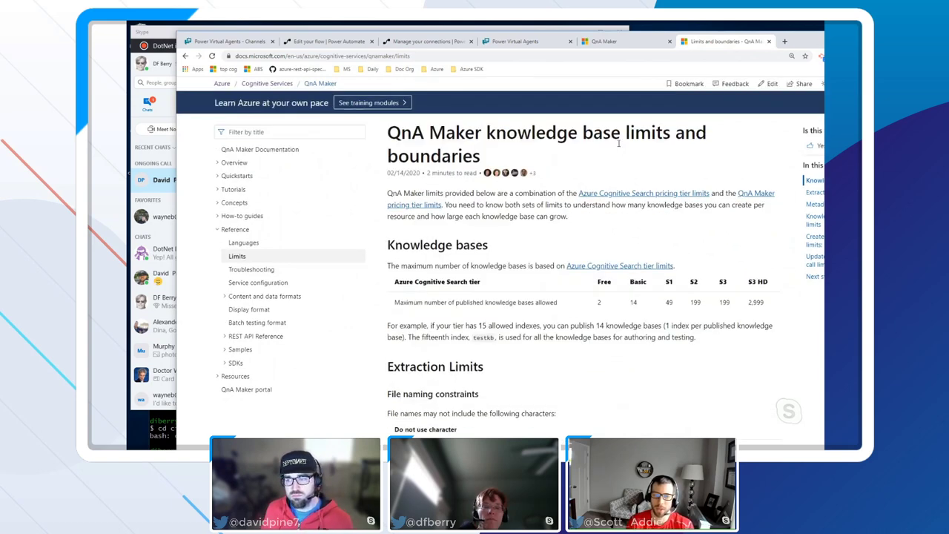
Glance at the knowledge base, return to the limits article and expand the Resources section of the documentation contents.
{"action": "left_click", "coordinate": [610, 43]}
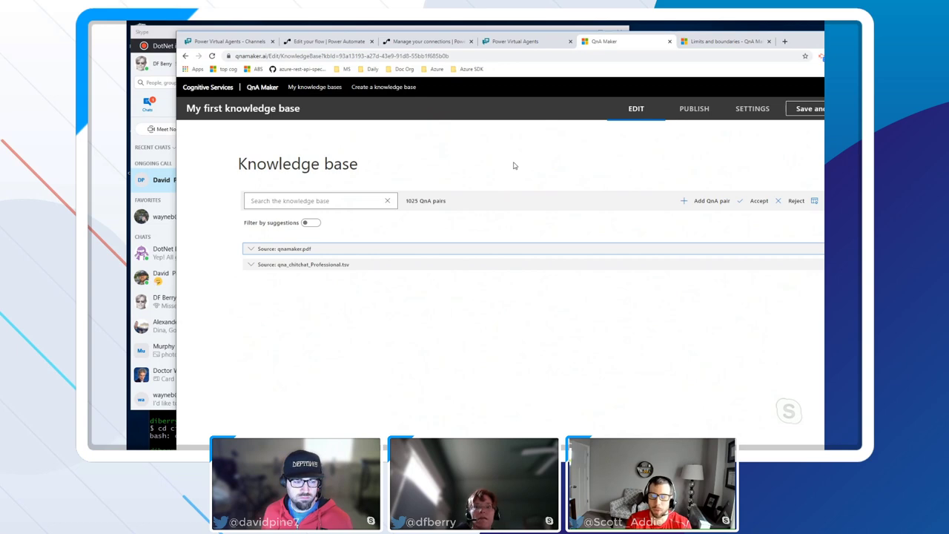
{"action": "left_click", "coordinate": [711, 41]}
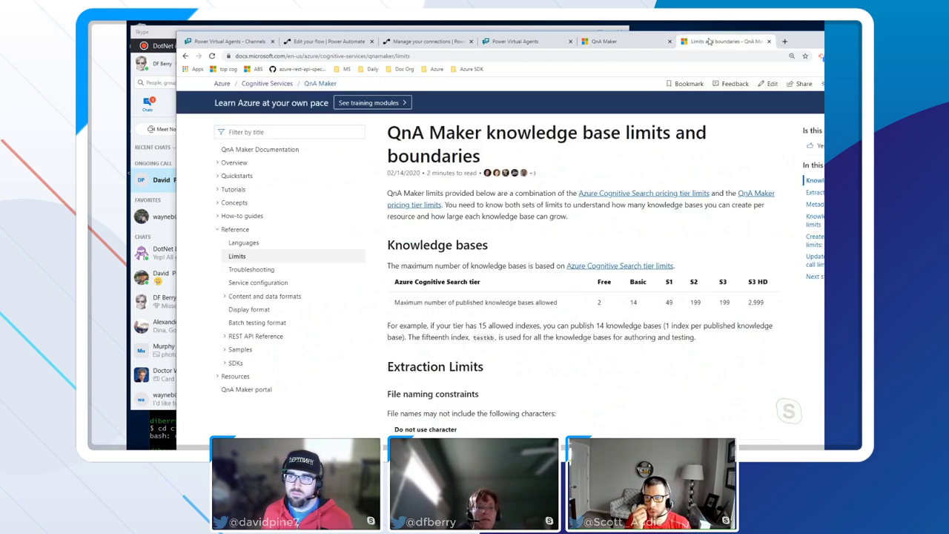
{"action": "left_click", "coordinate": [231, 376]}
{"action": "scroll", "coordinate": [250, 380], "scroll_direction": "down", "scroll_amount": 1}
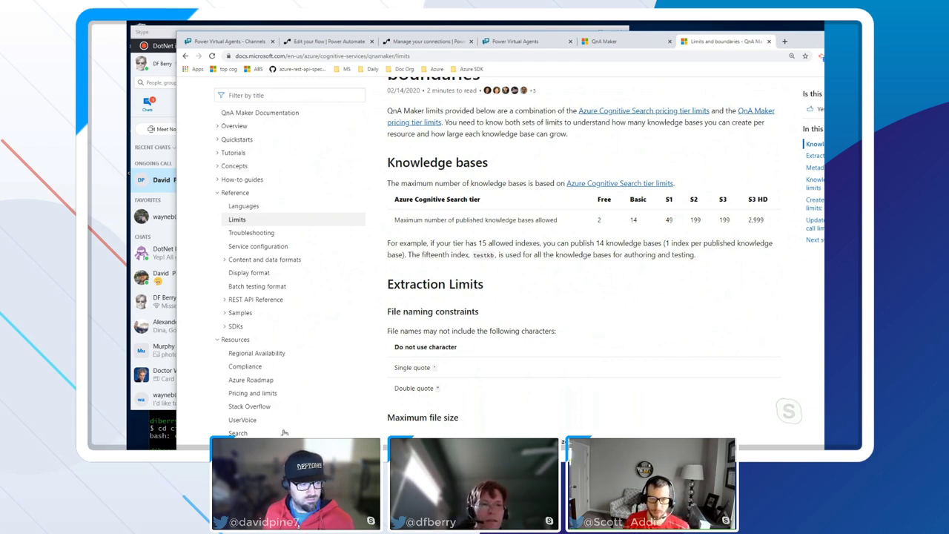
Open the Languages reference article and read through the list of languages supported for a QnA Maker resource.
{"action": "left_click", "coordinate": [244, 207]}
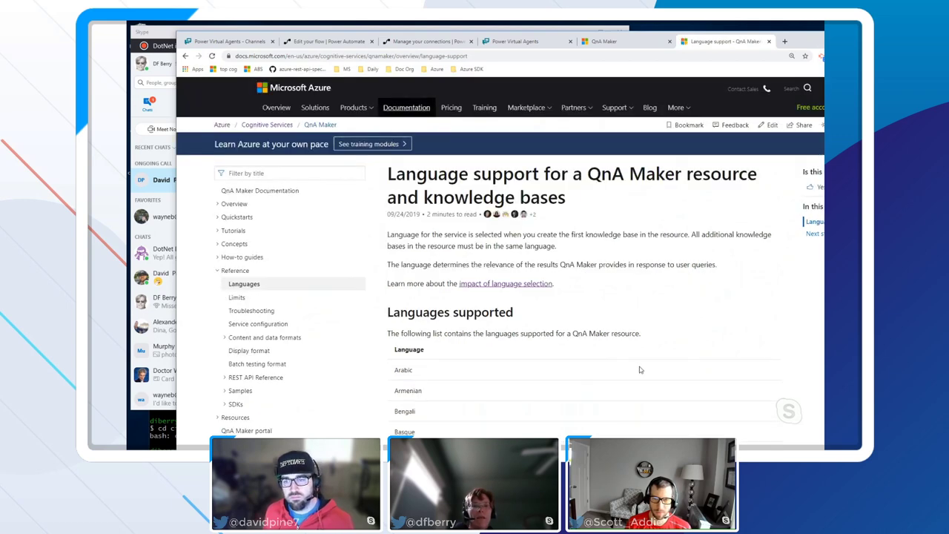
{"action": "scroll", "coordinate": [639, 367], "scroll_direction": "down", "scroll_amount": 5}
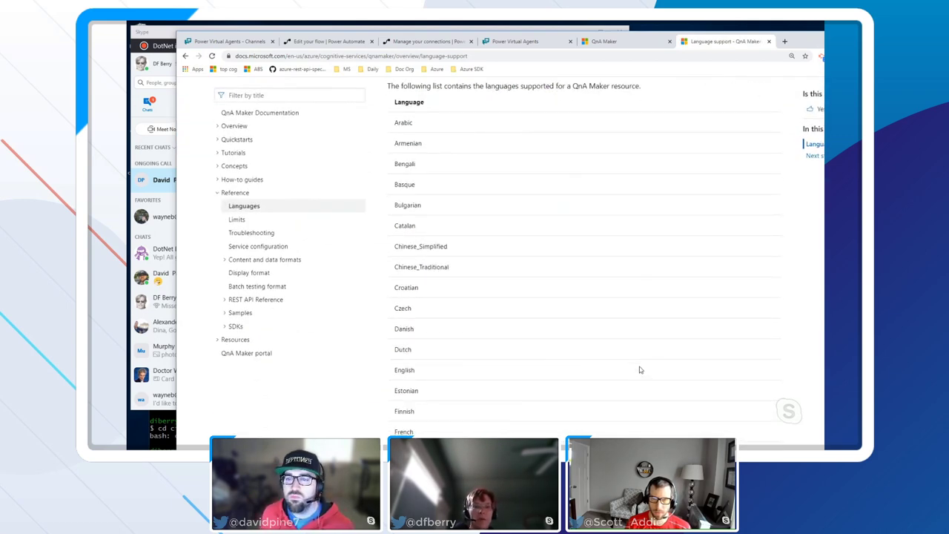
{"action": "scroll", "coordinate": [640, 369], "scroll_direction": "down", "scroll_amount": 5}
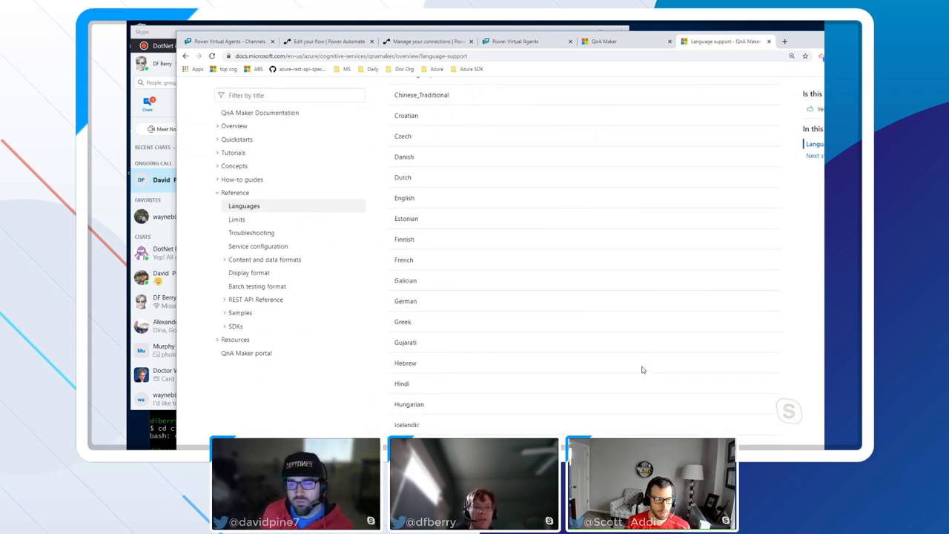
{"action": "scroll", "coordinate": [646, 365], "scroll_direction": "down", "scroll_amount": 4}
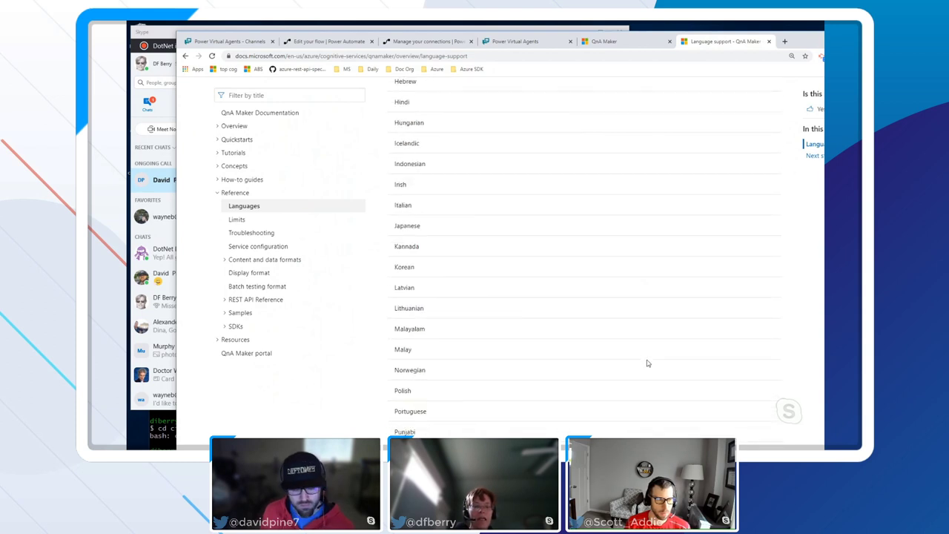
{"action": "scroll", "coordinate": [647, 360], "scroll_direction": "down", "scroll_amount": 2}
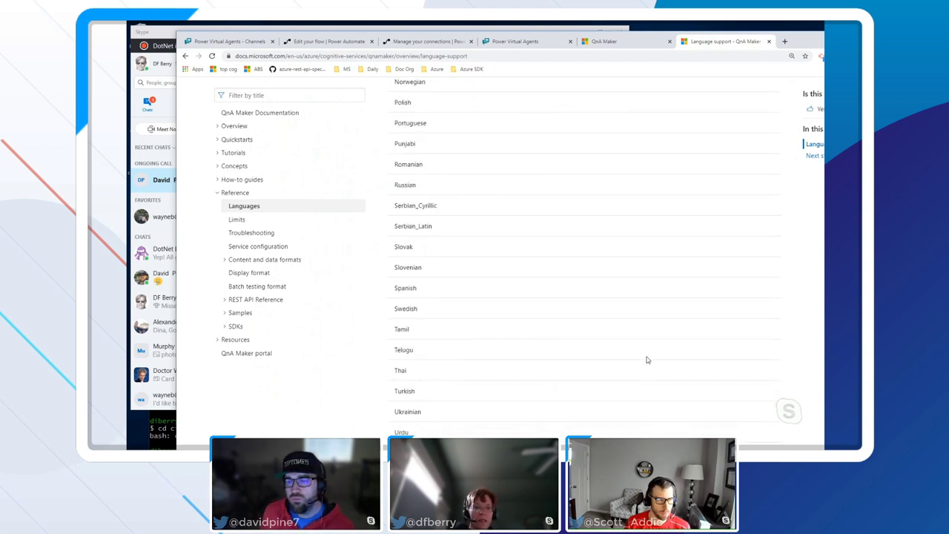
Scan back through the supported languages list to the start of the Languages supported section.
{"action": "scroll", "coordinate": [646, 360], "scroll_direction": "up", "scroll_amount": 3}
{"action": "scroll", "coordinate": [646, 360], "scroll_direction": "up", "scroll_amount": 8}
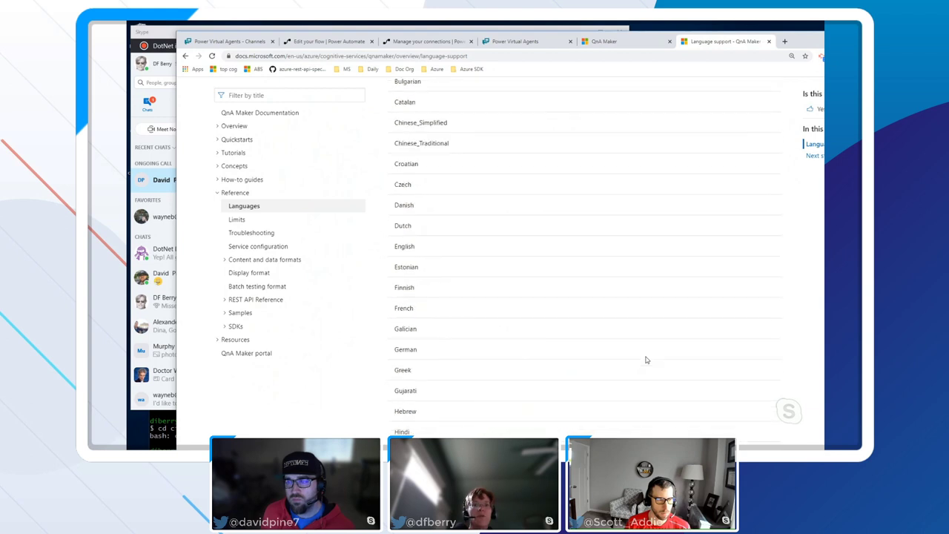
{"action": "scroll", "coordinate": [646, 359], "scroll_direction": "up", "scroll_amount": 1}
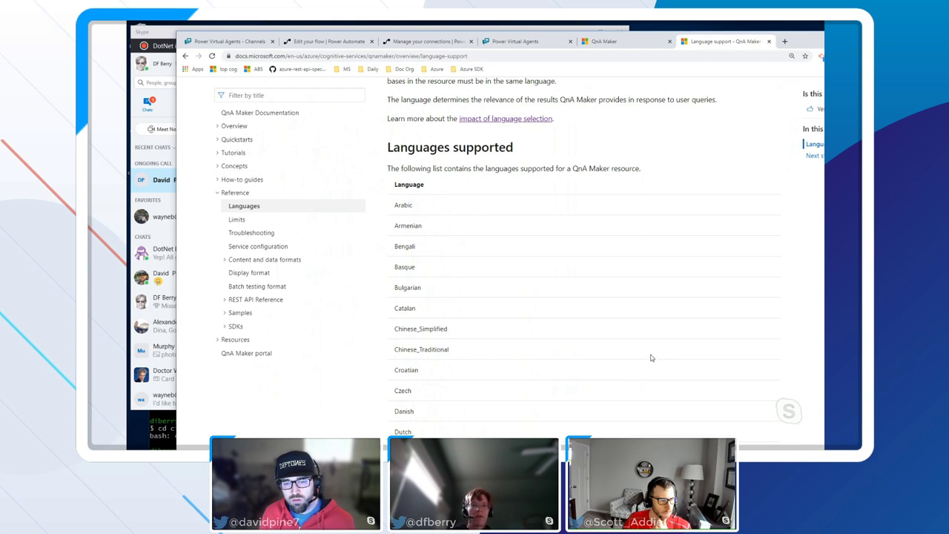
{"action": "scroll", "coordinate": [650, 319], "scroll_direction": "down", "scroll_amount": 2}
{"action": "scroll", "coordinate": [650, 321], "scroll_direction": "up", "scroll_amount": 2}
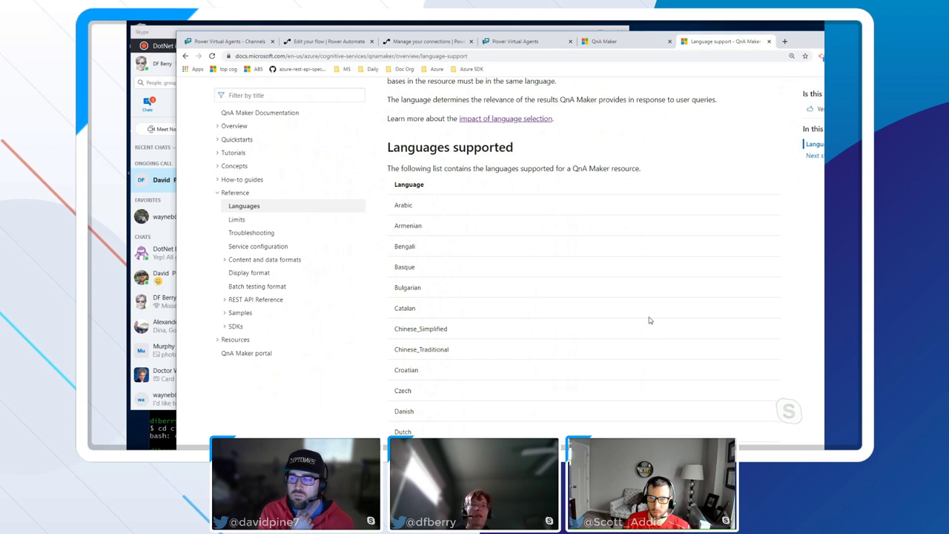
Open the Azure Cognitive Services documentation in a new browser tab and go to the Translator Text documentation.
{"action": "left_click", "coordinate": [639, 41]}
{"action": "left_click", "coordinate": [786, 41]}
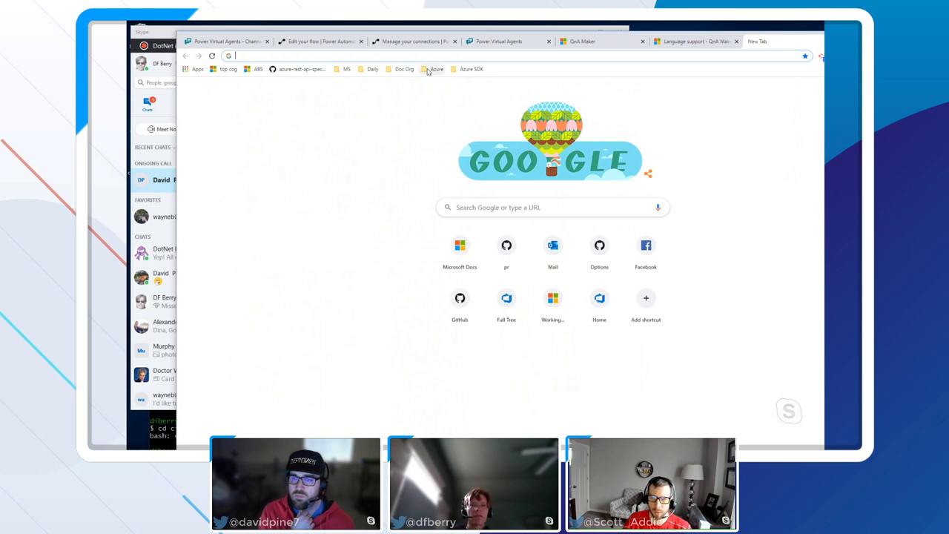
{"action": "left_click", "coordinate": [225, 69]}
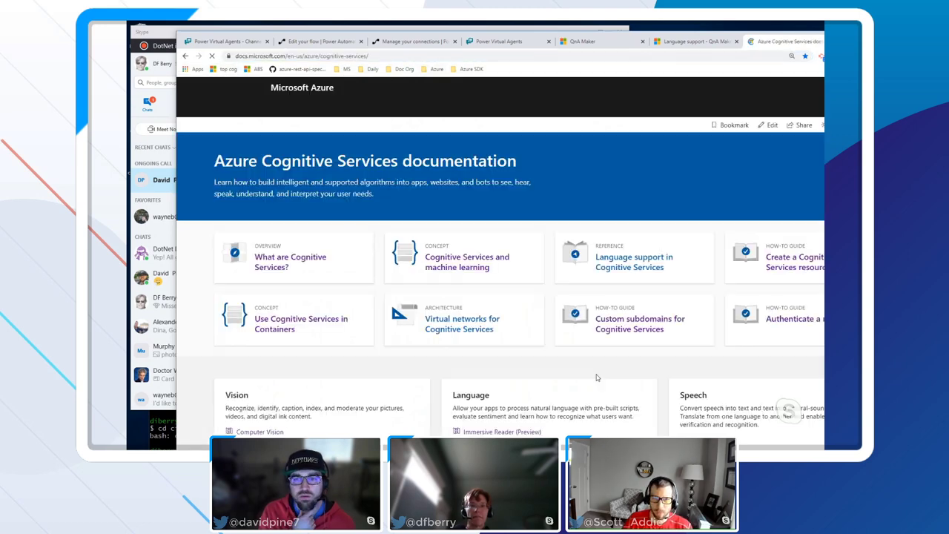
{"action": "scroll", "coordinate": [713, 417], "scroll_direction": "down", "scroll_amount": 2}
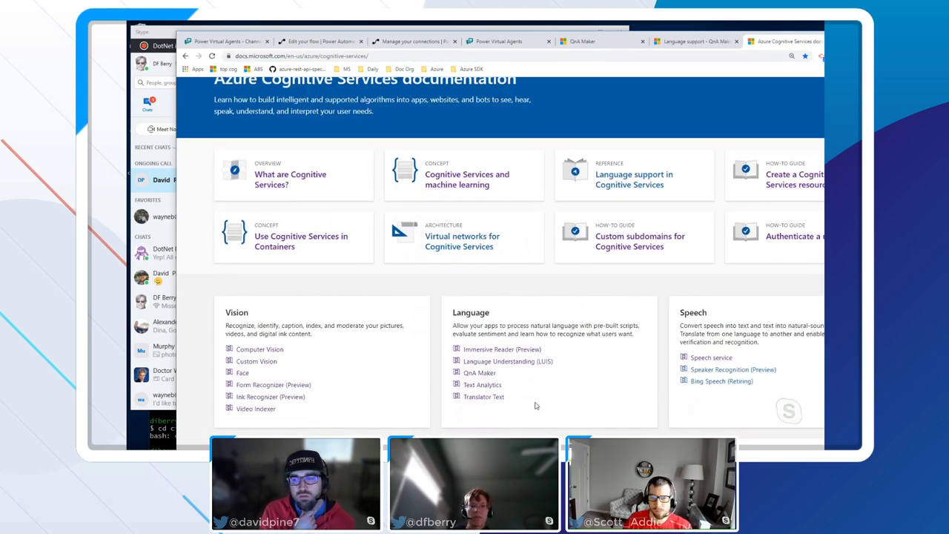
{"action": "left_click", "coordinate": [490, 398]}
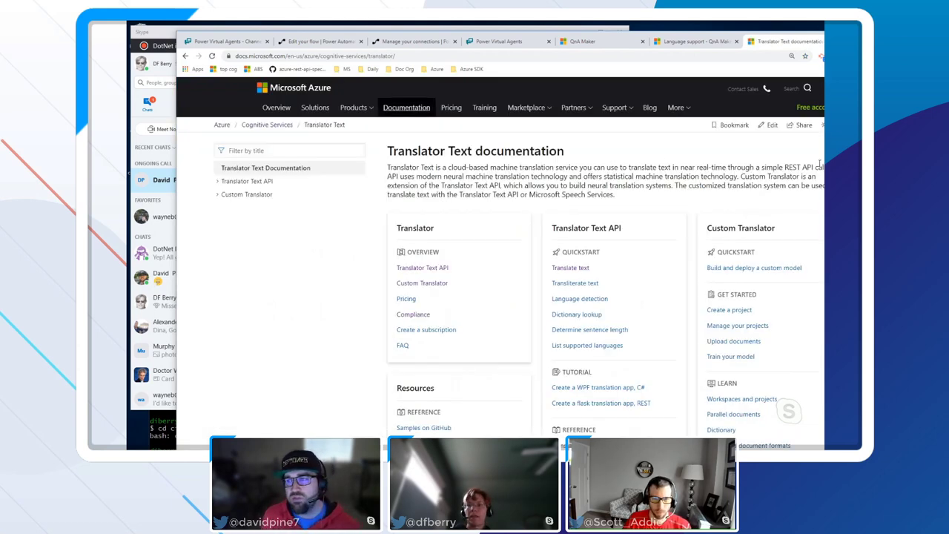
Narrow the browser window and return to the bot's Channels page, glancing at the bot chat and the Power Automate flows on the way.
{"action": "left_click_drag", "start_coordinate": [823, 210], "coordinate": [673, 225]}
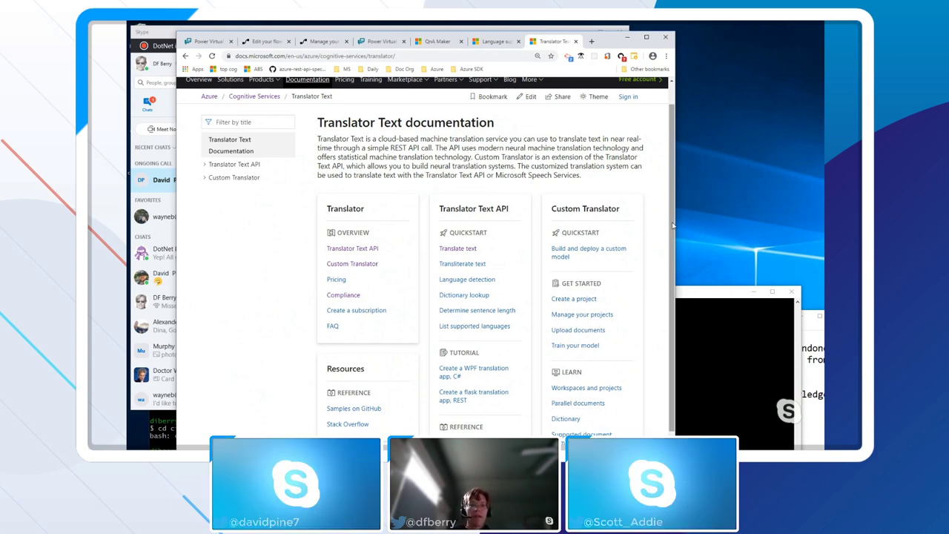
{"action": "left_click", "coordinate": [381, 41]}
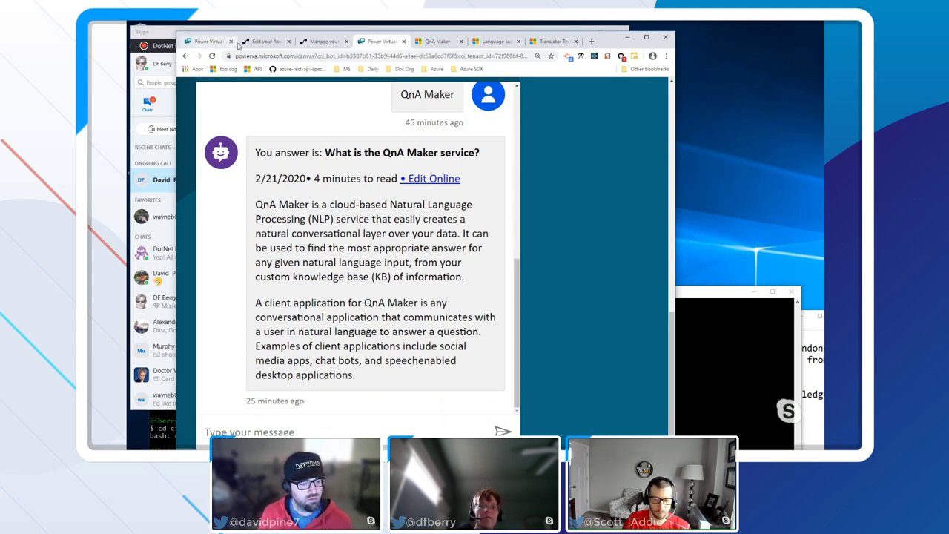
{"action": "left_click", "coordinate": [318, 42]}
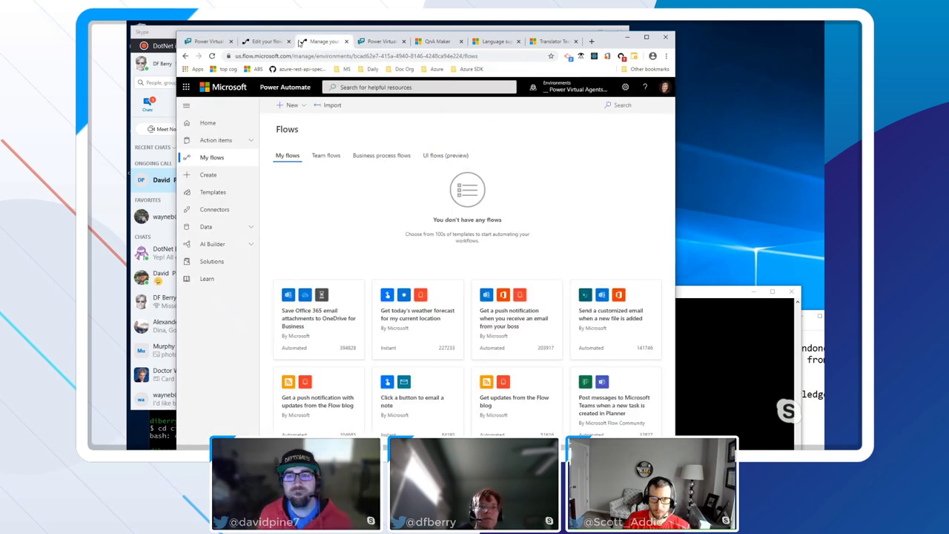
{"action": "left_click", "coordinate": [267, 42]}
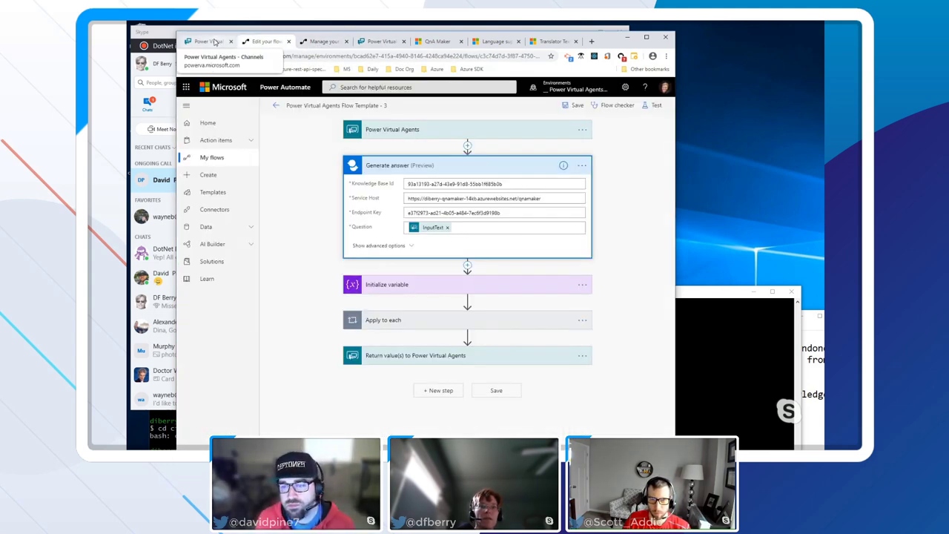
{"action": "left_click", "coordinate": [208, 43]}
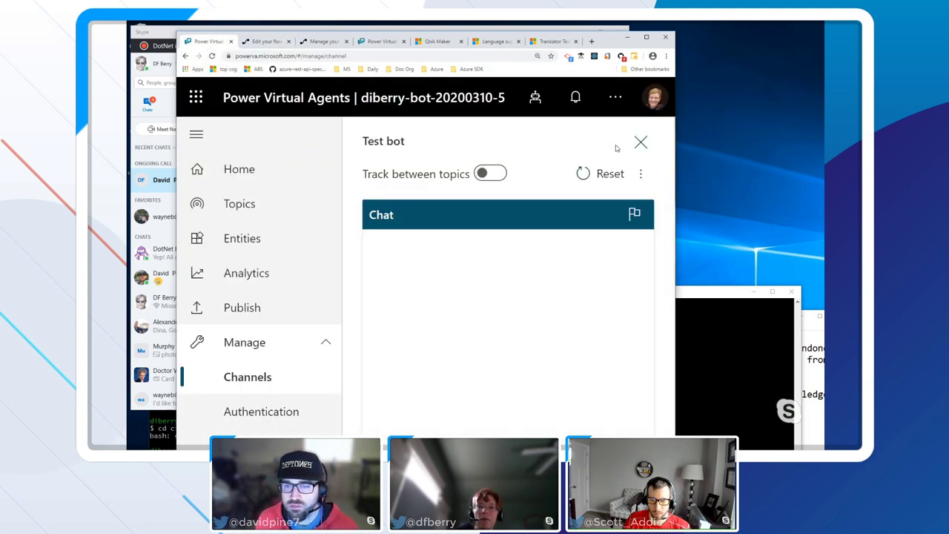
Widen the browser window and reduce the page zoom of the Channels page to 100%.
{"action": "left_click_drag", "start_coordinate": [674, 162], "coordinate": [793, 149]}
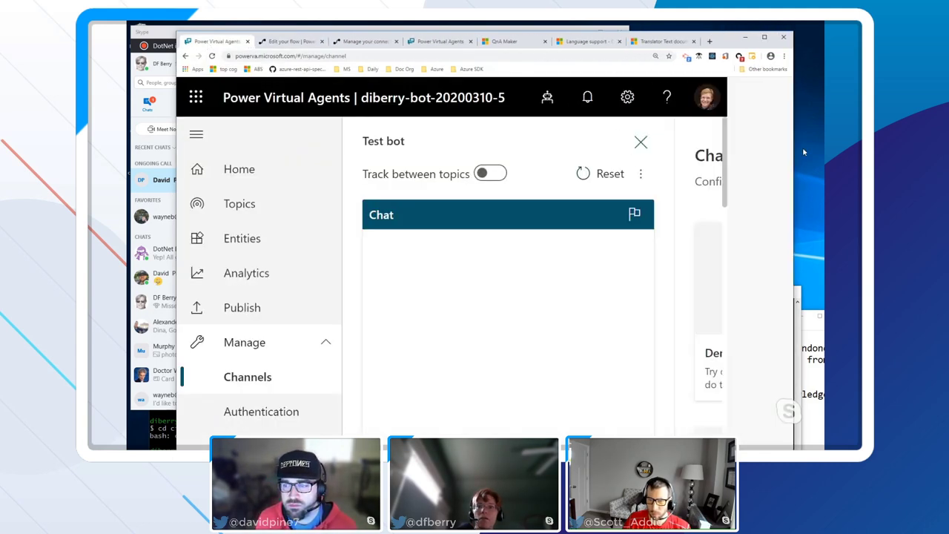
{"action": "left_click", "coordinate": [784, 56]}
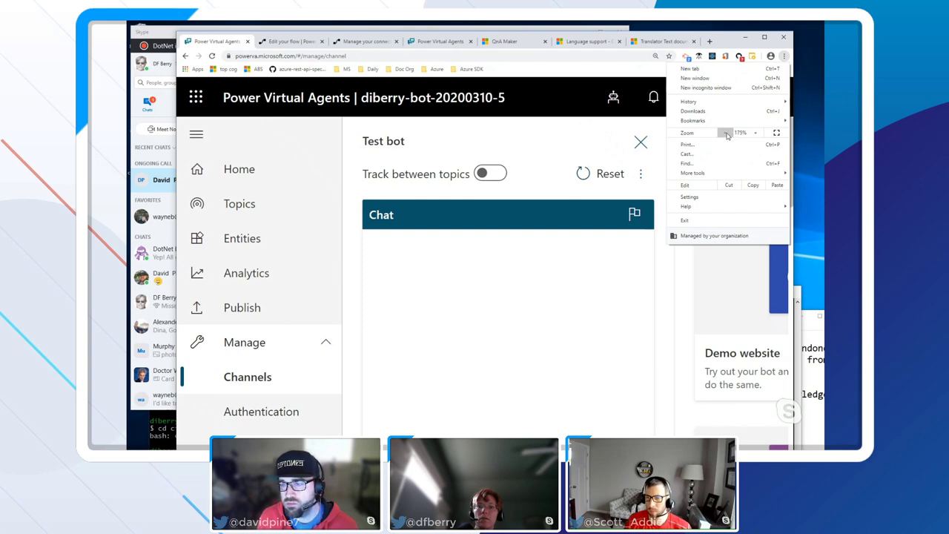
{"action": "left_click", "coordinate": [725, 133]}
{"action": "left_click", "coordinate": [726, 133]}
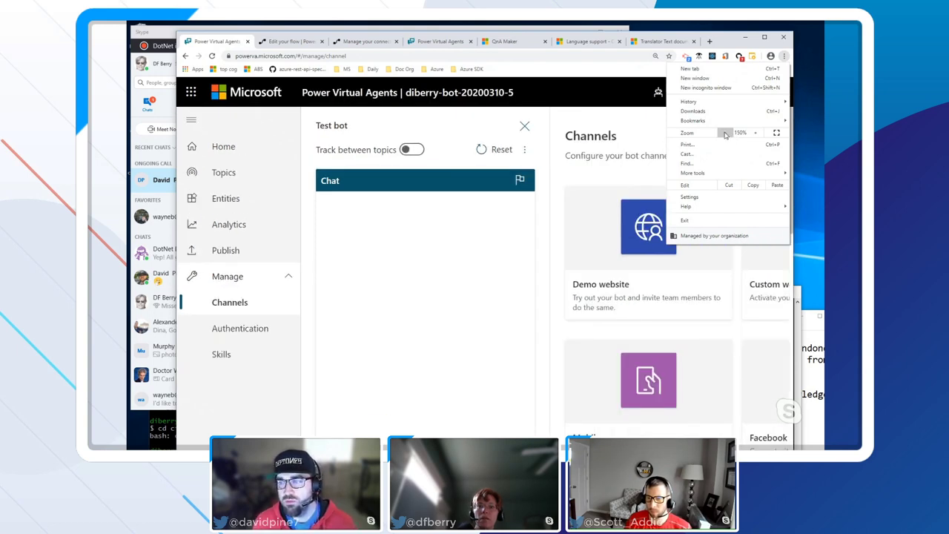
{"action": "left_click", "coordinate": [725, 133]}
{"action": "left_click", "coordinate": [726, 133]}
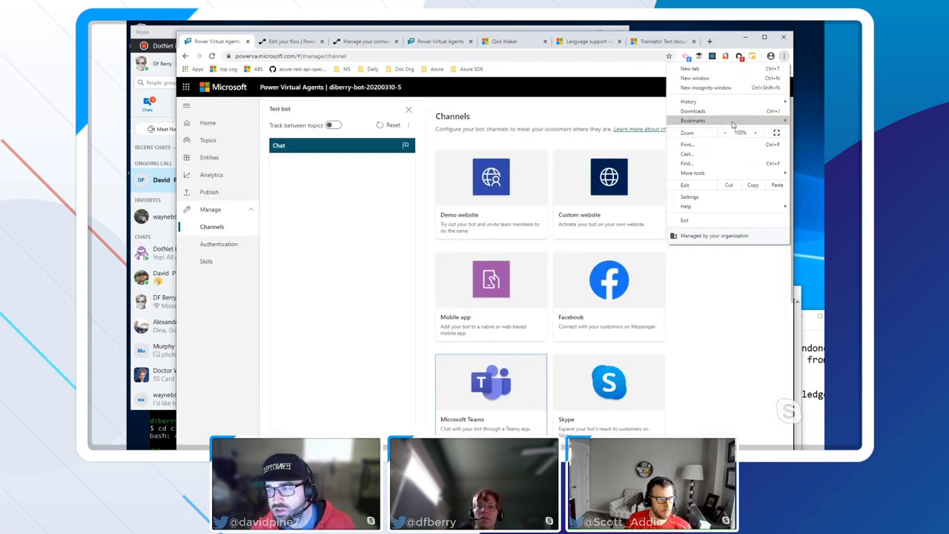
{"action": "left_click", "coordinate": [805, 135]}
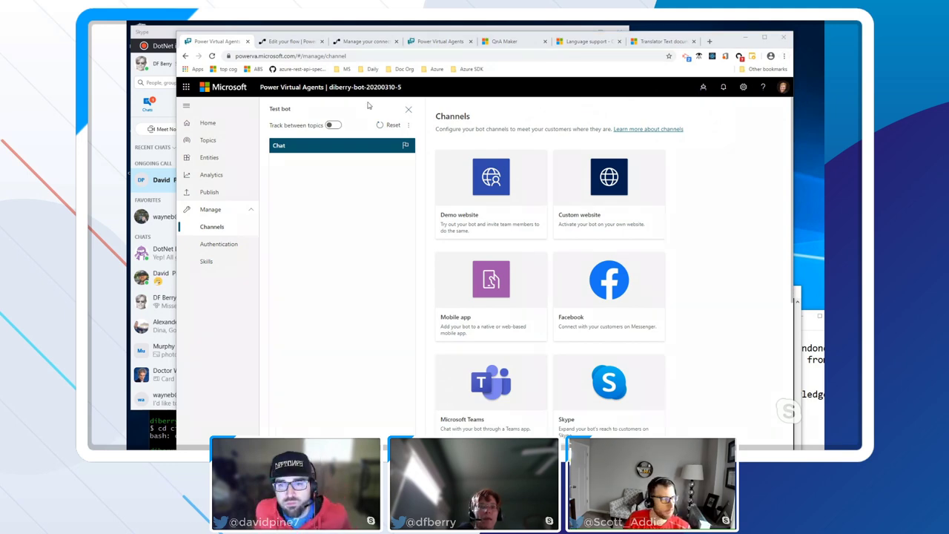
Open the Fallback system topic from the bot's topics and show its conversation in the authoring canvas.
{"action": "left_click", "coordinate": [209, 140]}
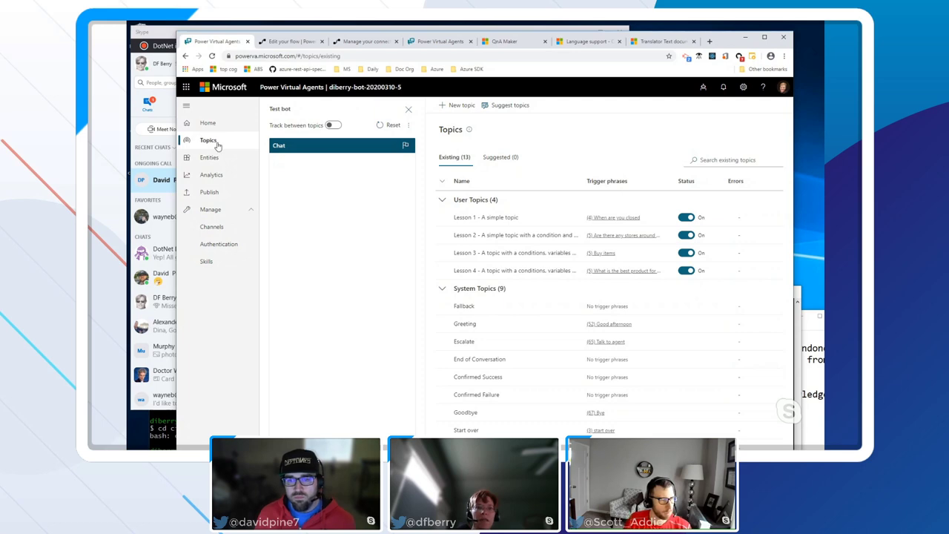
{"action": "left_click", "coordinate": [463, 306]}
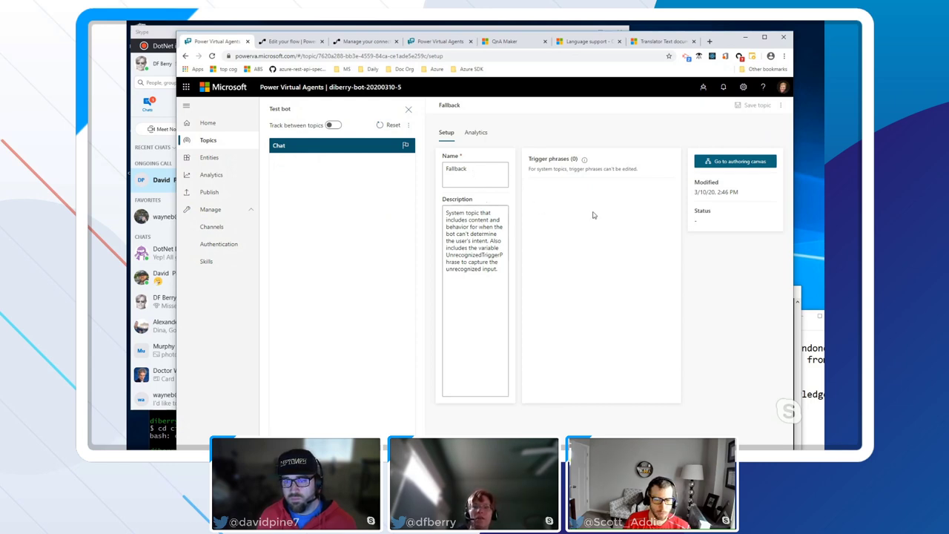
{"action": "left_click", "coordinate": [723, 164]}
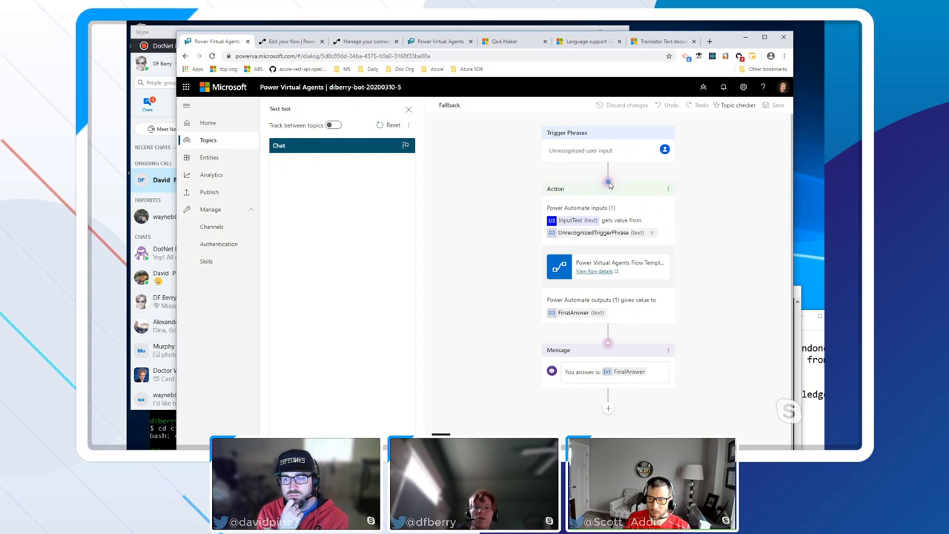
View the node types that can follow the message and the FinalAnswer variable's rename dialog, leaving both without changes.
{"action": "left_click", "coordinate": [609, 409]}
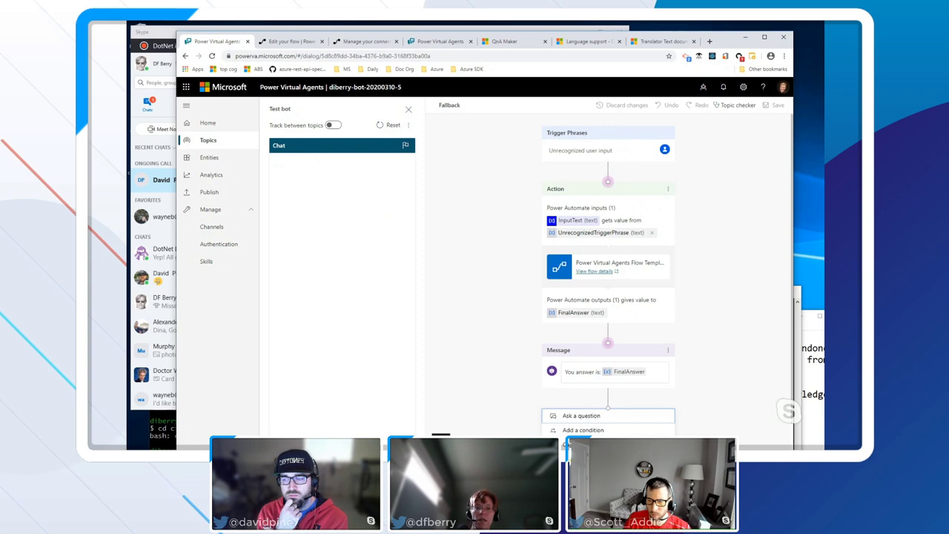
{"action": "left_click", "coordinate": [690, 235]}
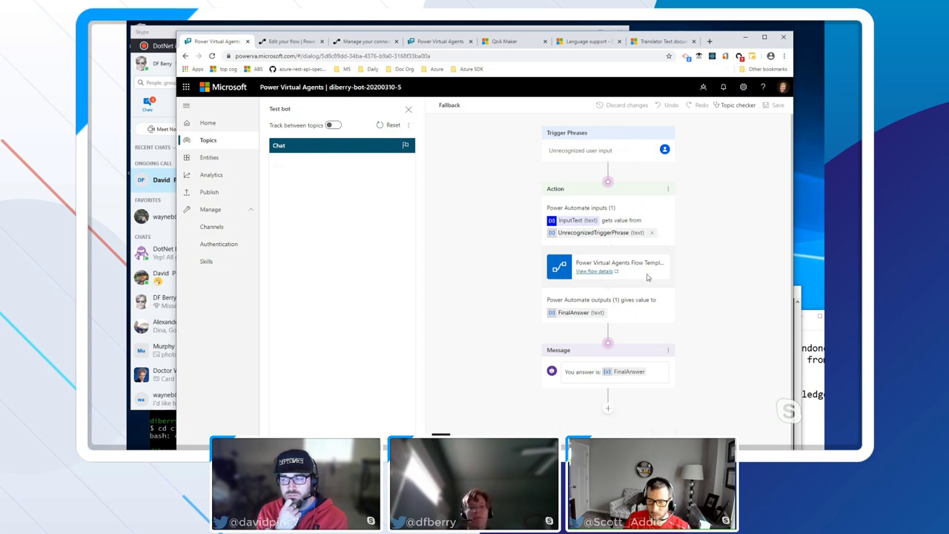
{"action": "left_click", "coordinate": [580, 313]}
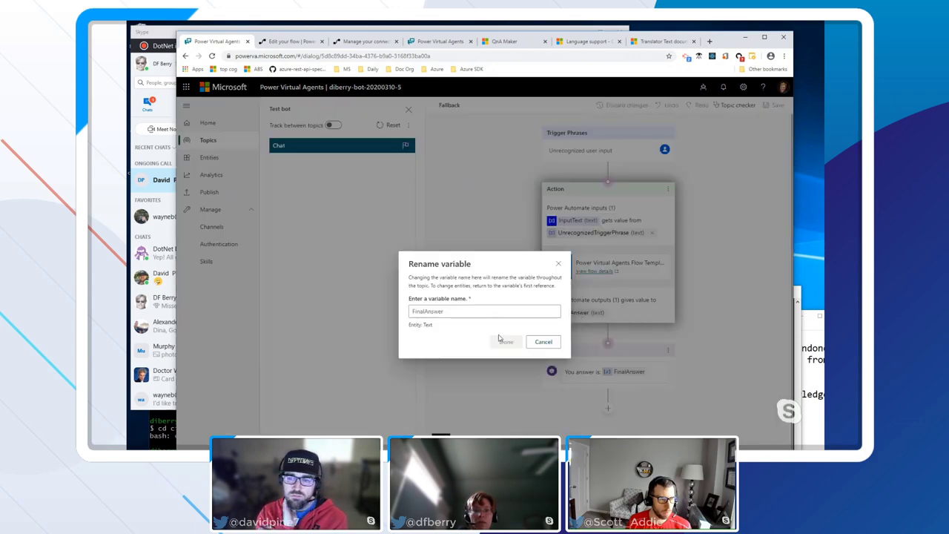
{"action": "left_click", "coordinate": [544, 341]}
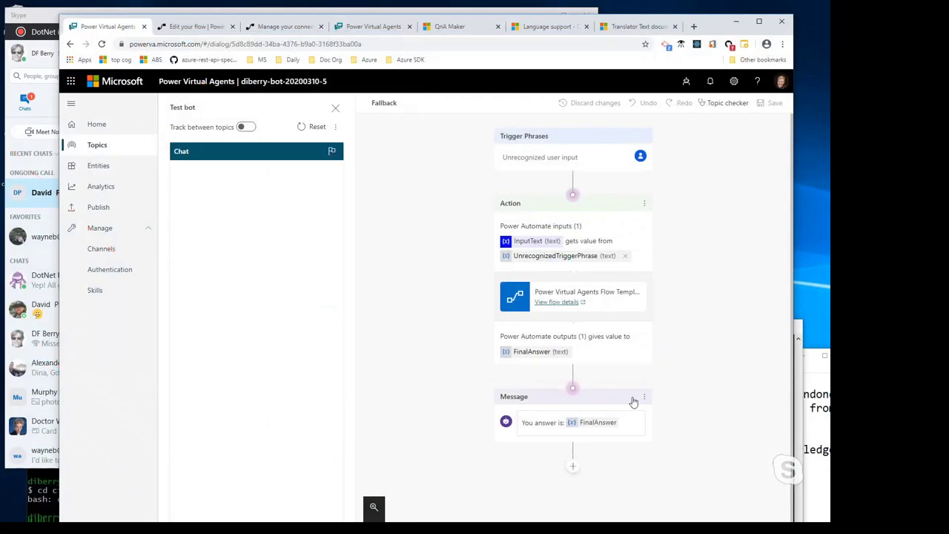
Examine the Message node's options and the formatting tools of its answer text without editing it.
{"action": "left_click", "coordinate": [644, 397]}
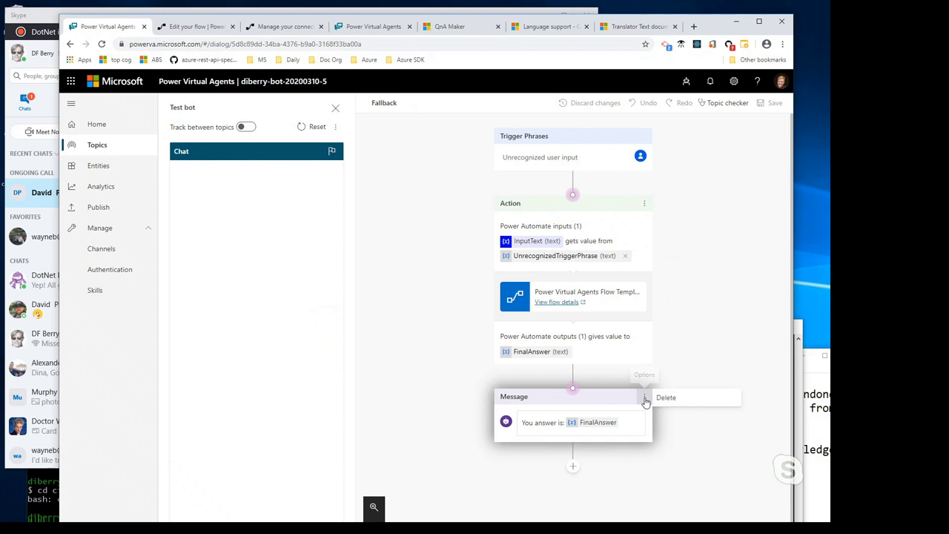
{"action": "left_click", "coordinate": [600, 399]}
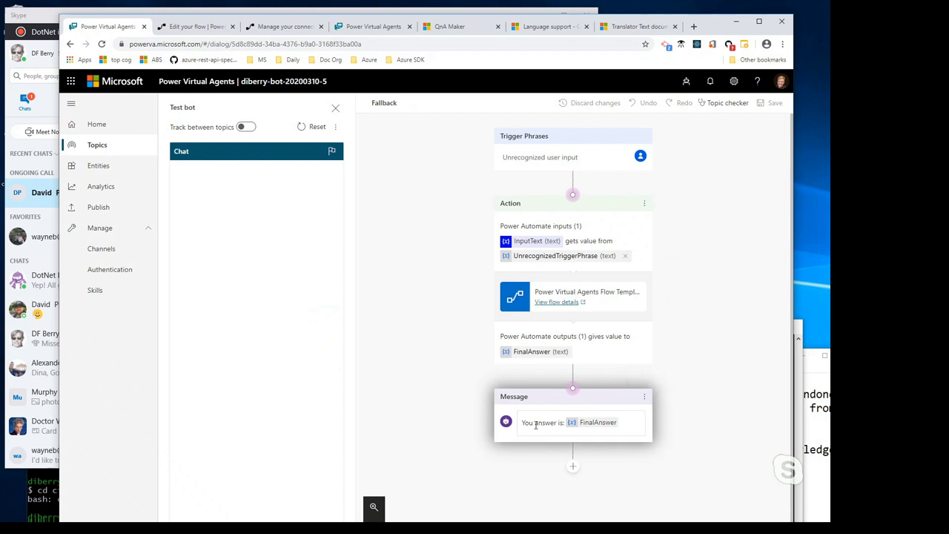
{"action": "left_click", "coordinate": [574, 424]}
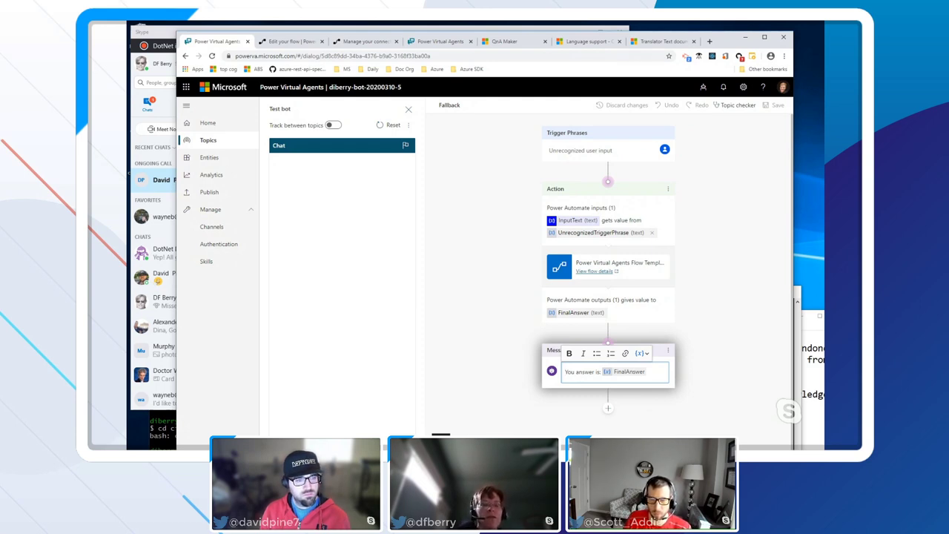
{"action": "left_click", "coordinate": [602, 430]}
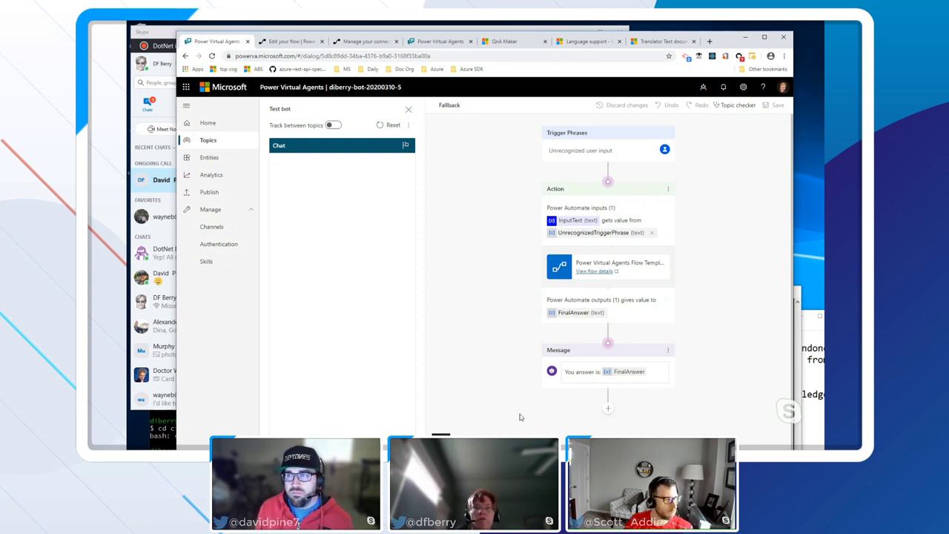
Search the web for "bot framework" in a new browser tab and open the Microsoft Bot Framework site.
{"action": "left_click", "coordinate": [709, 41]}
{"action": "type", "text": "bot framework"}
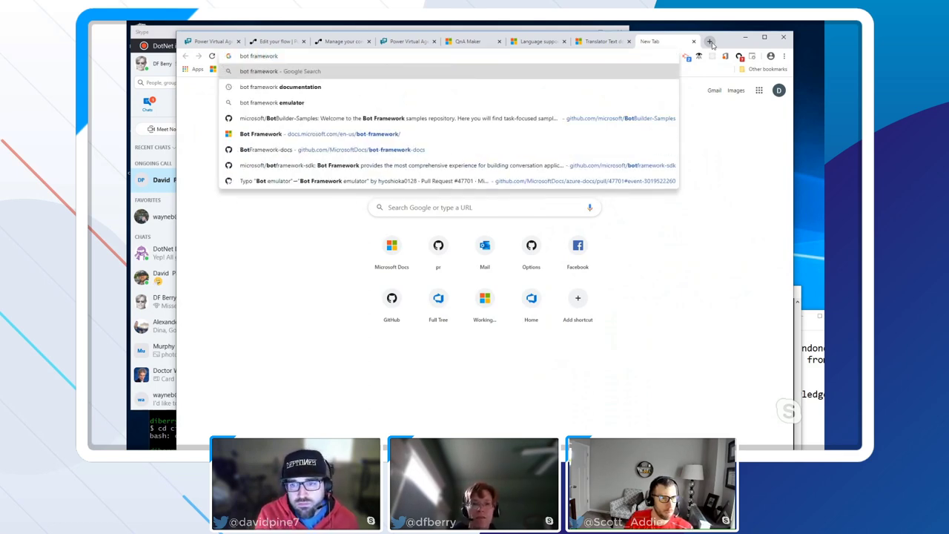
{"action": "key", "text": "Return"}
{"action": "left_click", "coordinate": [264, 165]}
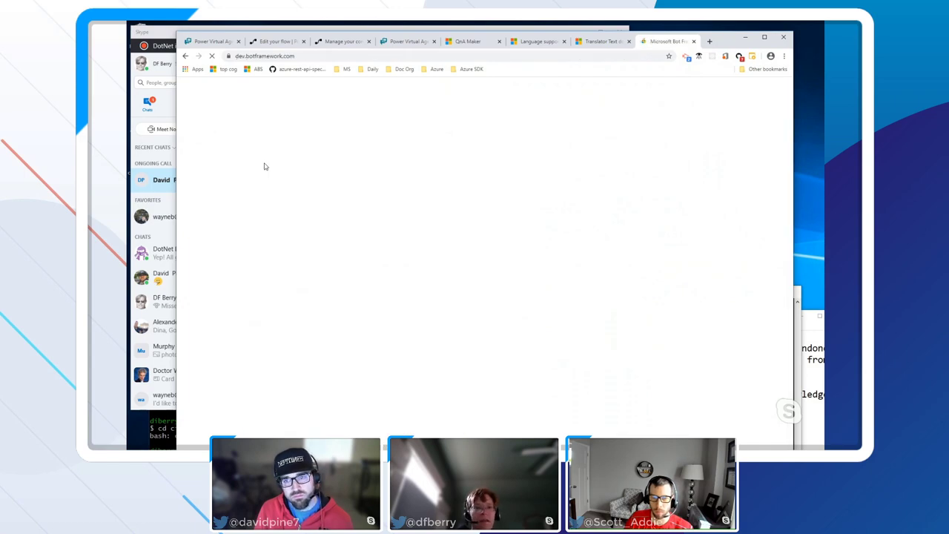
Look through the Microsoft Bot Framework home page and go to its Quick Starts section.
{"action": "scroll", "coordinate": [440, 394], "scroll_direction": "down", "scroll_amount": 10}
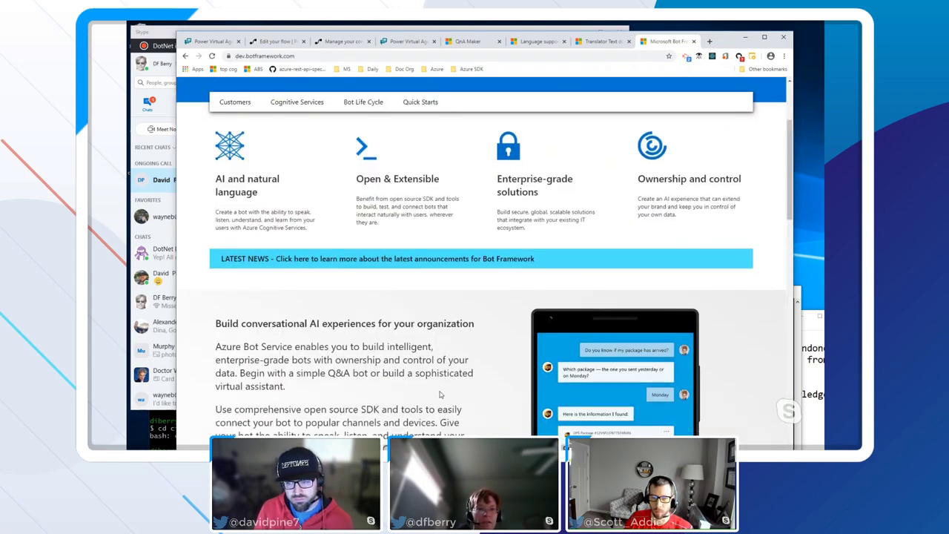
{"action": "scroll", "coordinate": [440, 394], "scroll_direction": "down", "scroll_amount": 7}
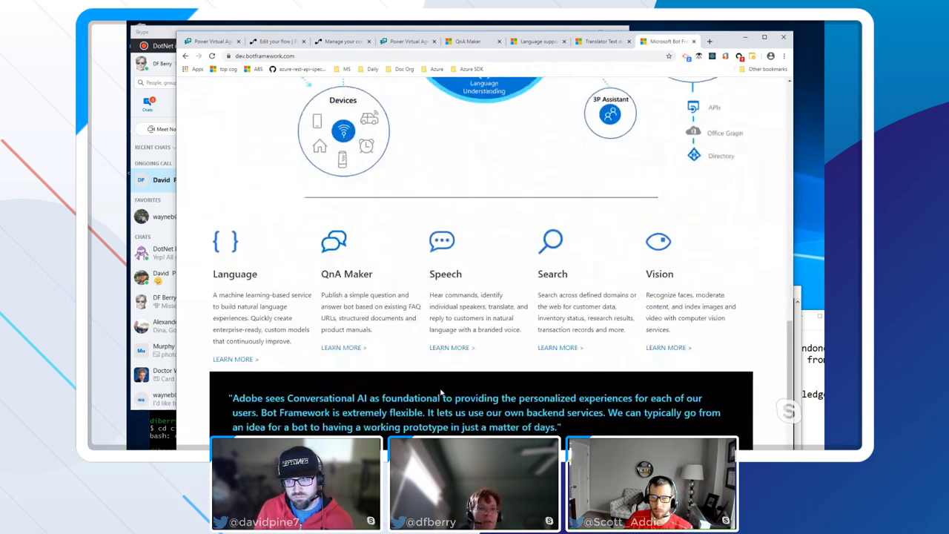
{"action": "scroll", "coordinate": [392, 377], "scroll_direction": "up", "scroll_amount": 7}
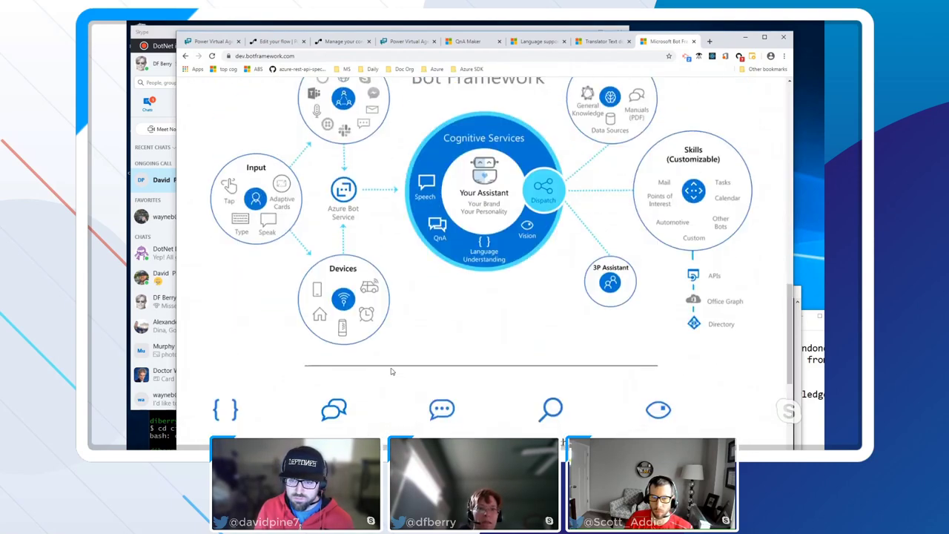
{"action": "scroll", "coordinate": [392, 377], "scroll_direction": "up", "scroll_amount": 10}
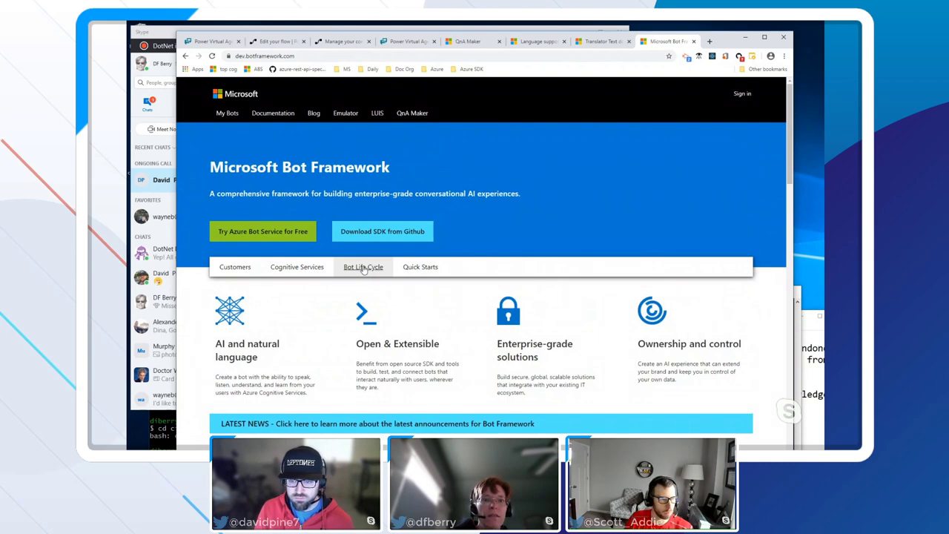
{"action": "left_click", "coordinate": [430, 267]}
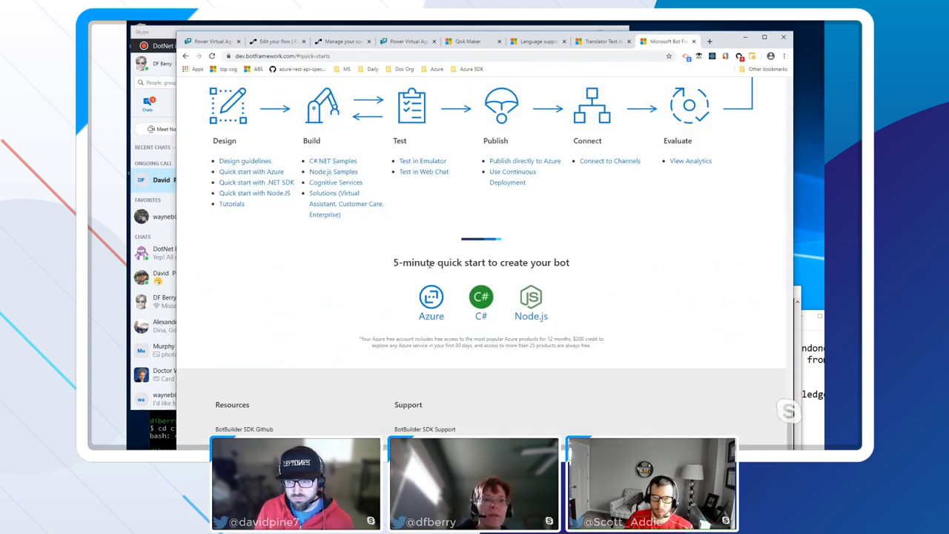
Review the bot life cycle, quick start and architecture sections of the Bot Framework home page.
{"action": "scroll", "coordinate": [429, 264], "scroll_direction": "up", "scroll_amount": 2}
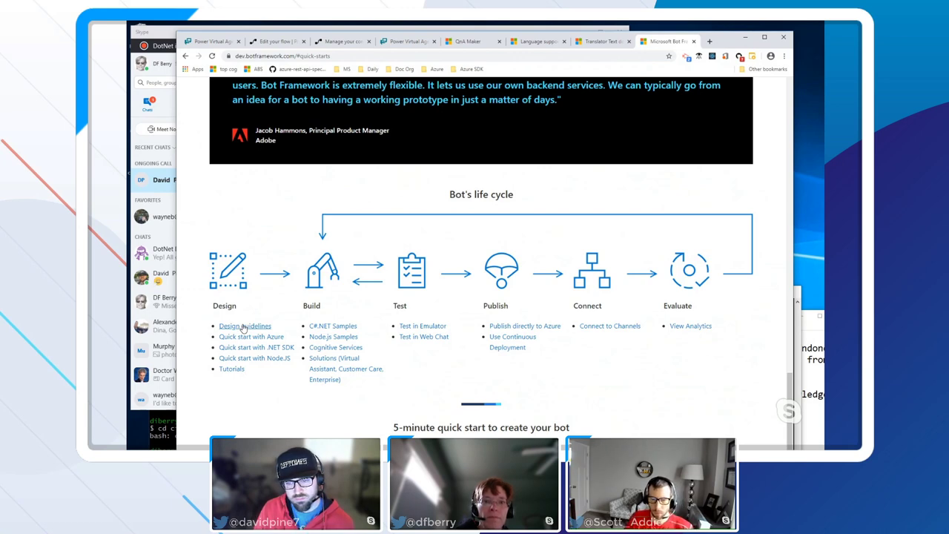
{"action": "scroll", "coordinate": [245, 329], "scroll_direction": "down", "scroll_amount": 2}
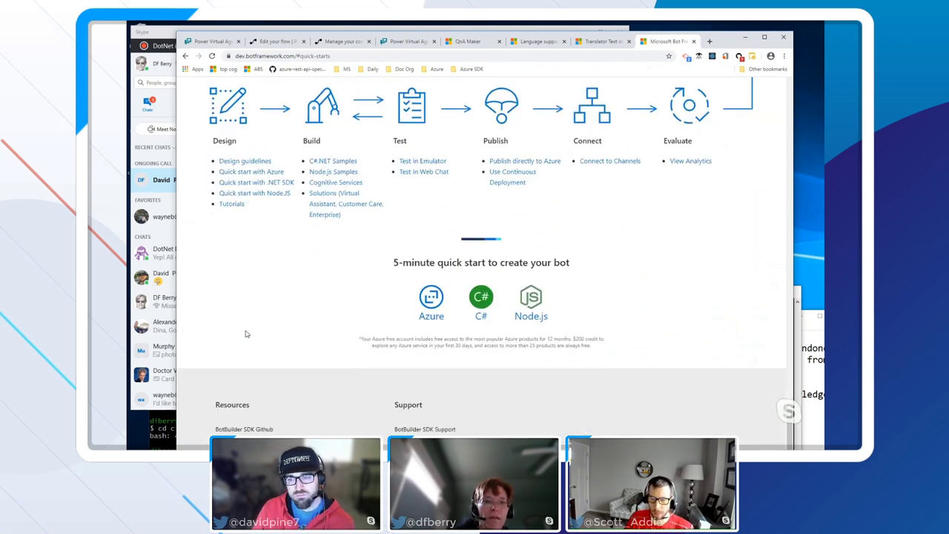
{"action": "scroll", "coordinate": [249, 335], "scroll_direction": "up", "scroll_amount": 2}
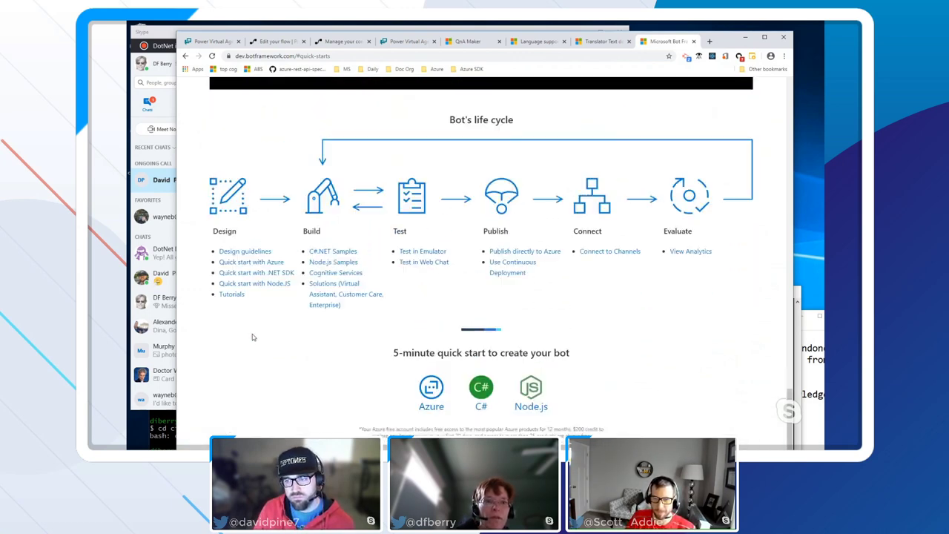
{"action": "scroll", "coordinate": [252, 338], "scroll_direction": "up", "scroll_amount": 10}
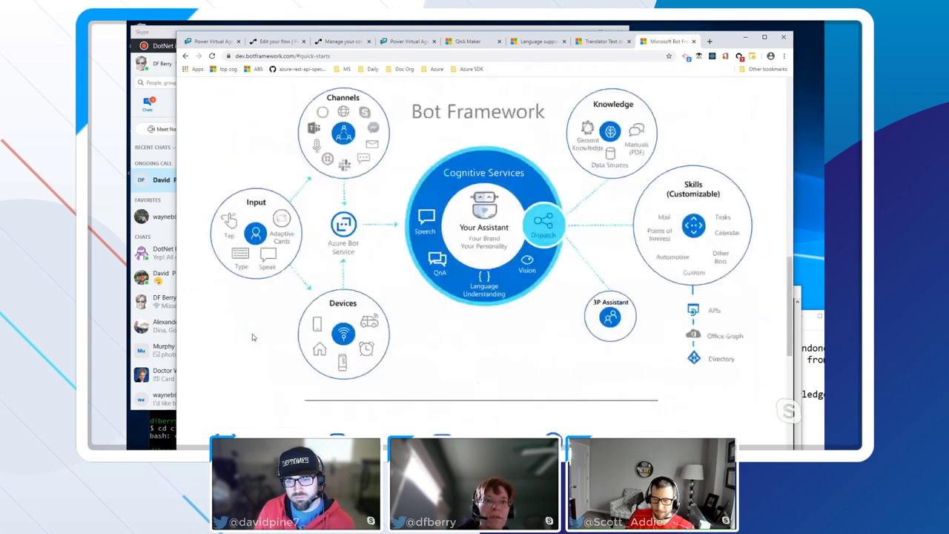
{"action": "scroll", "coordinate": [252, 337], "scroll_direction": "up", "scroll_amount": 5}
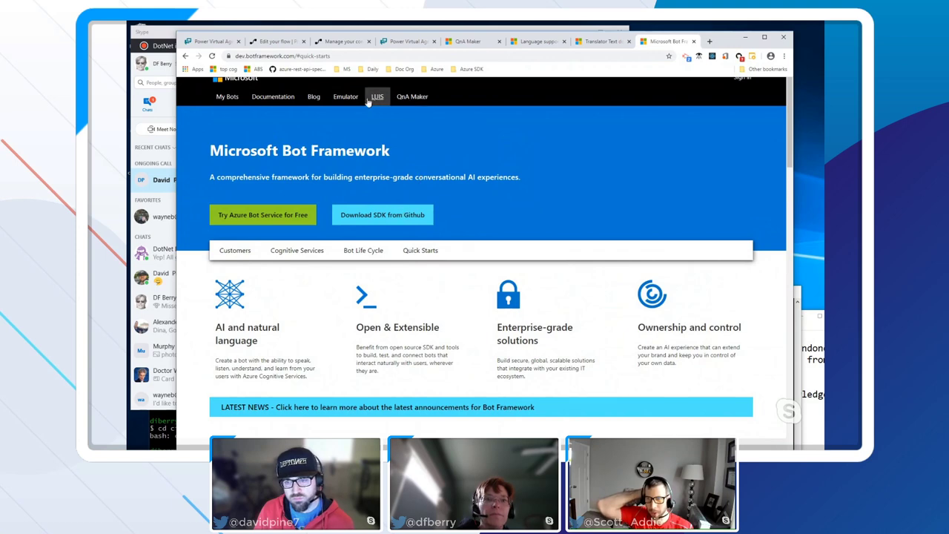
Go to My Bots, sign in to the Bot Framework developer portal and view the channels of the existing test bot.
{"action": "left_click", "coordinate": [224, 96]}
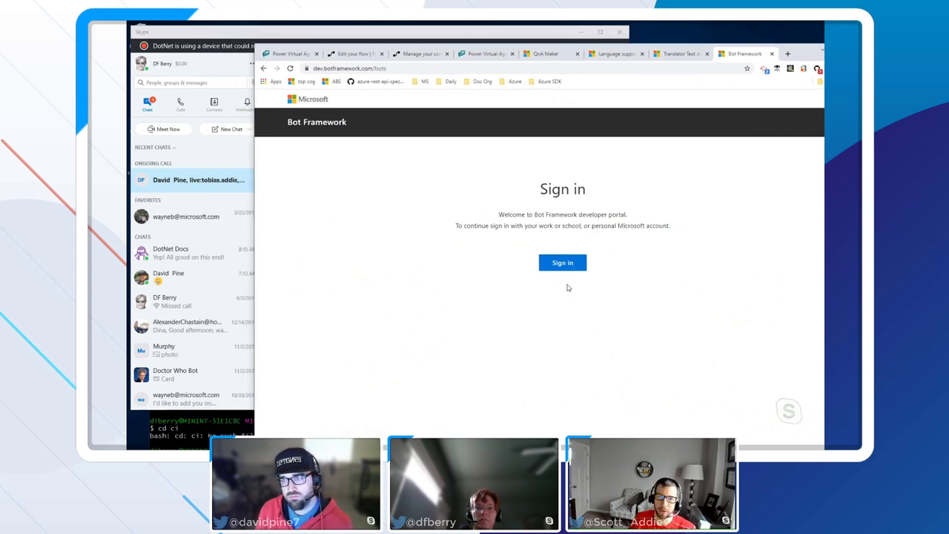
{"action": "left_click", "coordinate": [555, 269]}
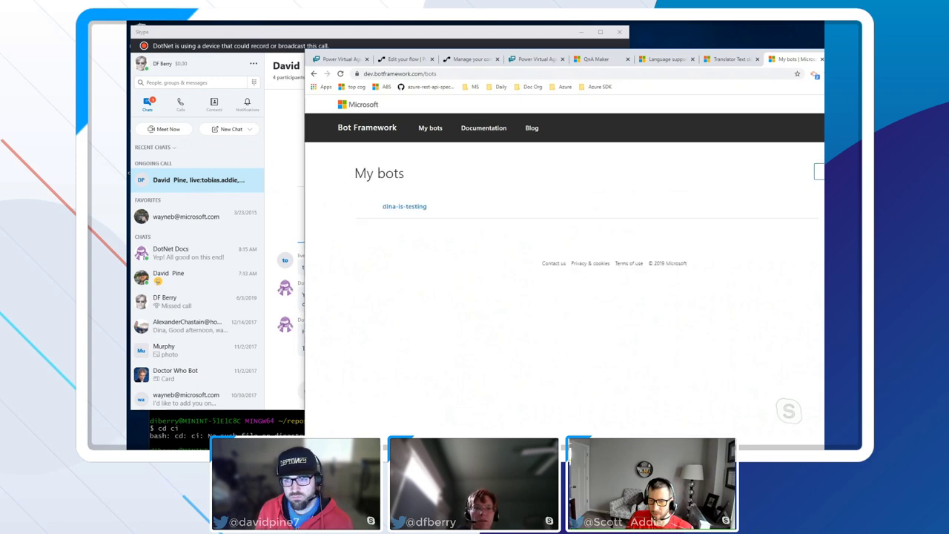
{"action": "left_click", "coordinate": [402, 205]}
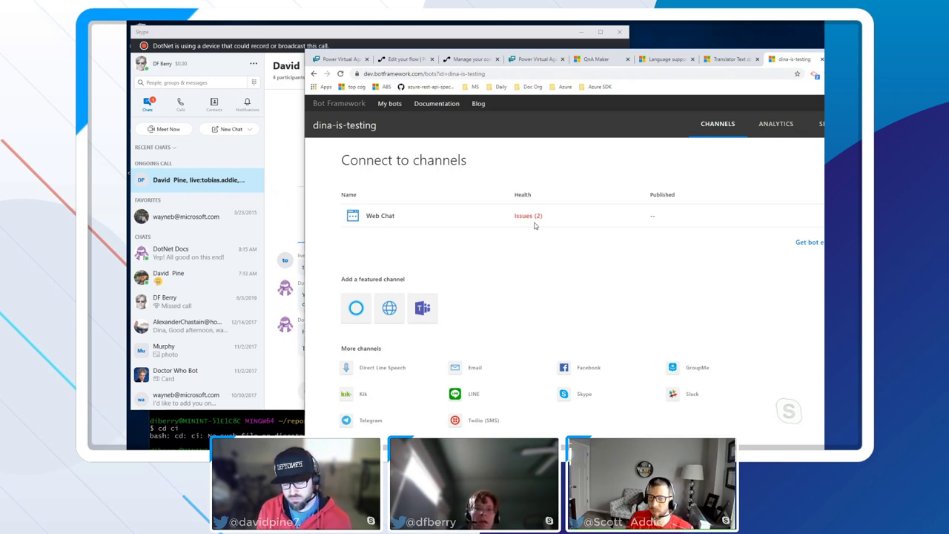
Start creating a new bot with the Azure Bot Service, choosing the Web App Bot type.
{"action": "left_click", "coordinate": [391, 105]}
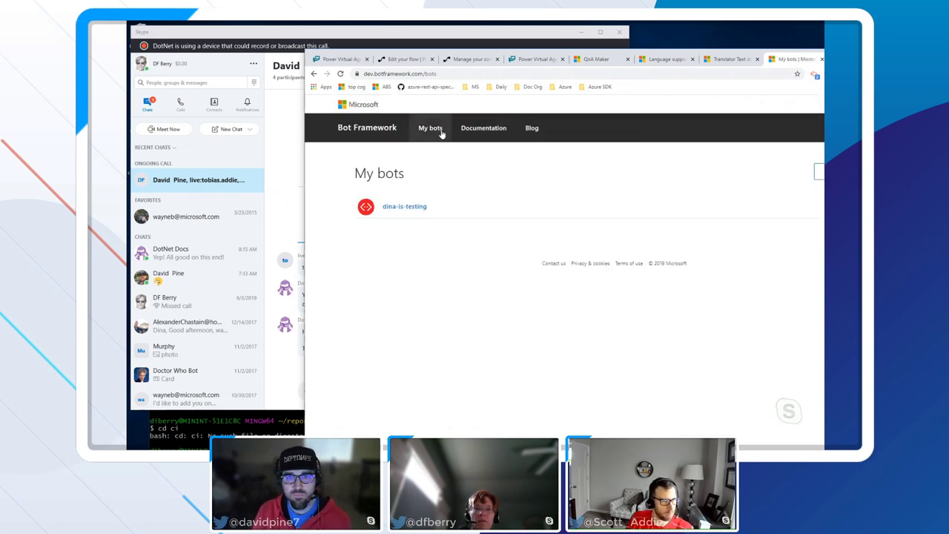
{"action": "left_click", "coordinate": [820, 172]}
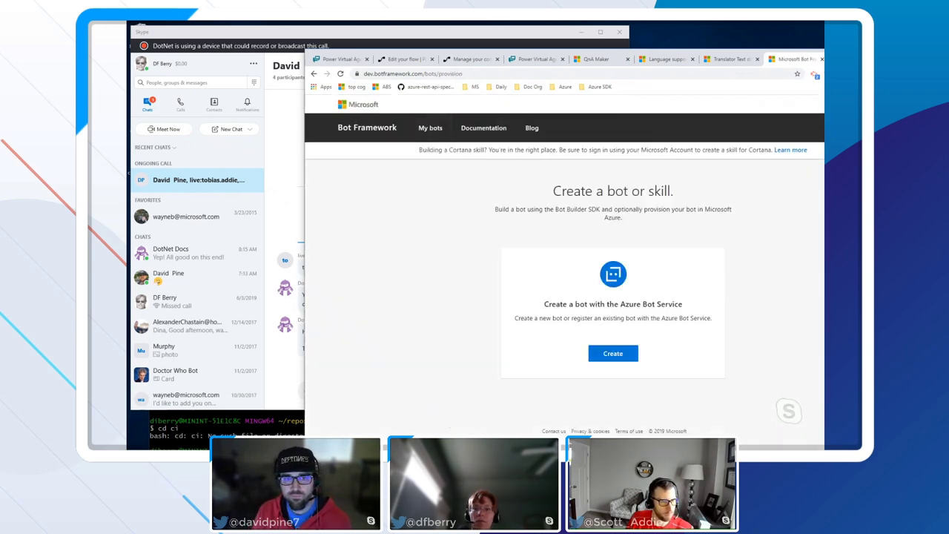
{"action": "left_click", "coordinate": [609, 355]}
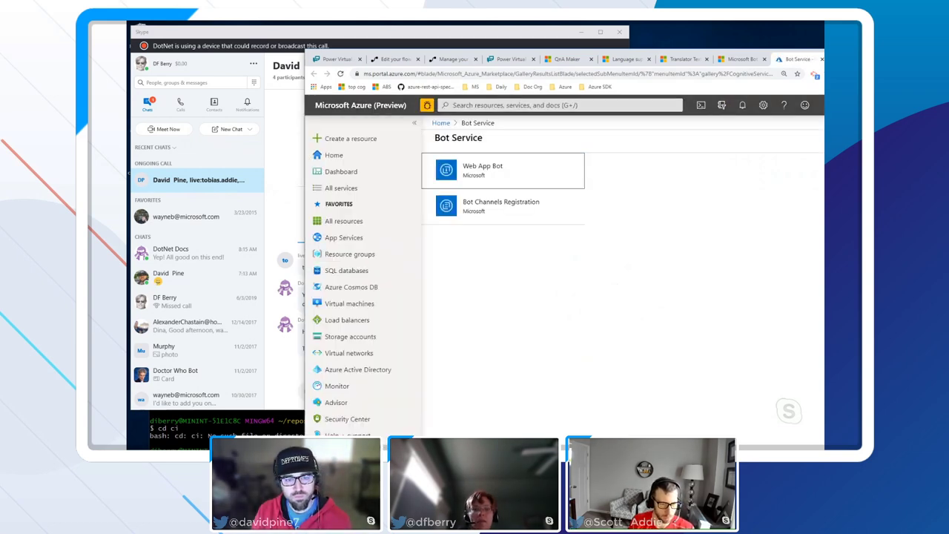
{"action": "left_click", "coordinate": [469, 175]}
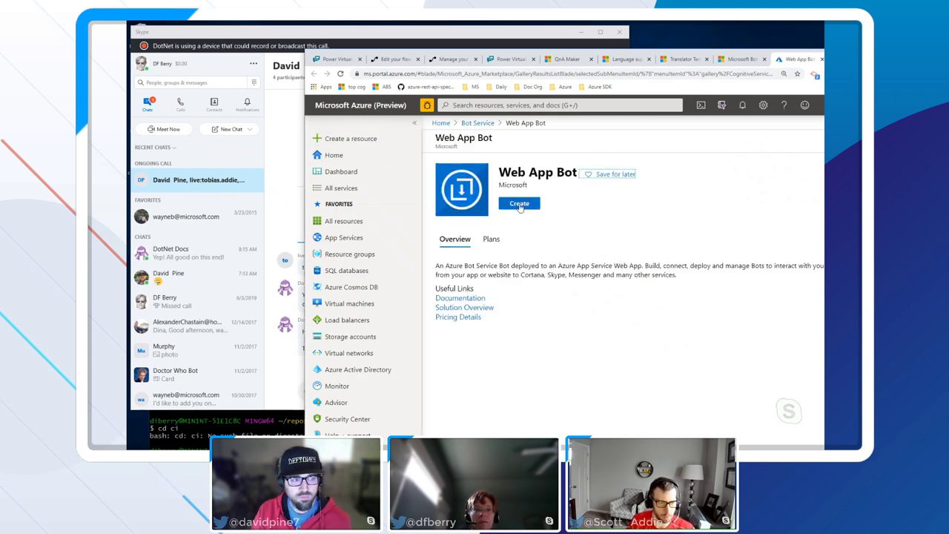
{"action": "left_click", "coordinate": [520, 206]}
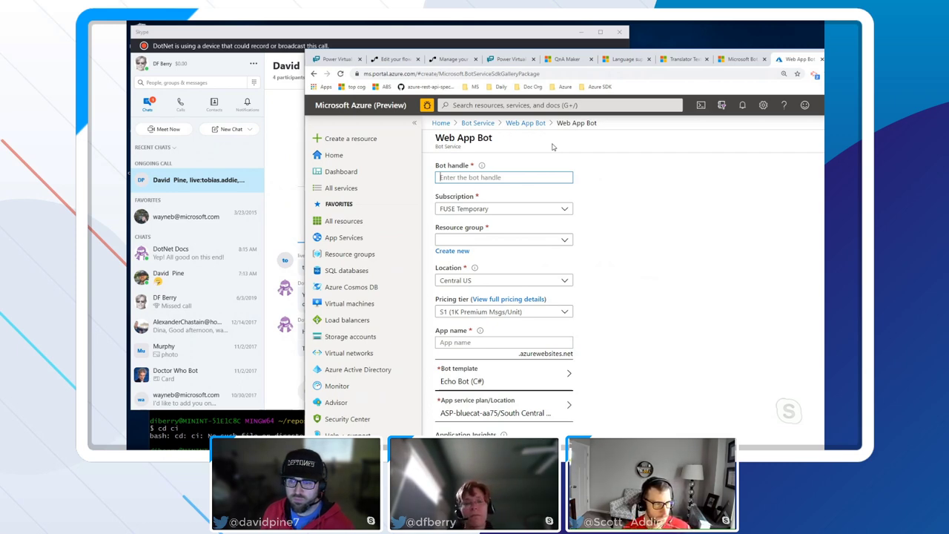
Enter the owner's alias followed by "-bot-framework" as the bot handle and choose the documentationteam subscription.
{"action": "type", "text": "diberr"}
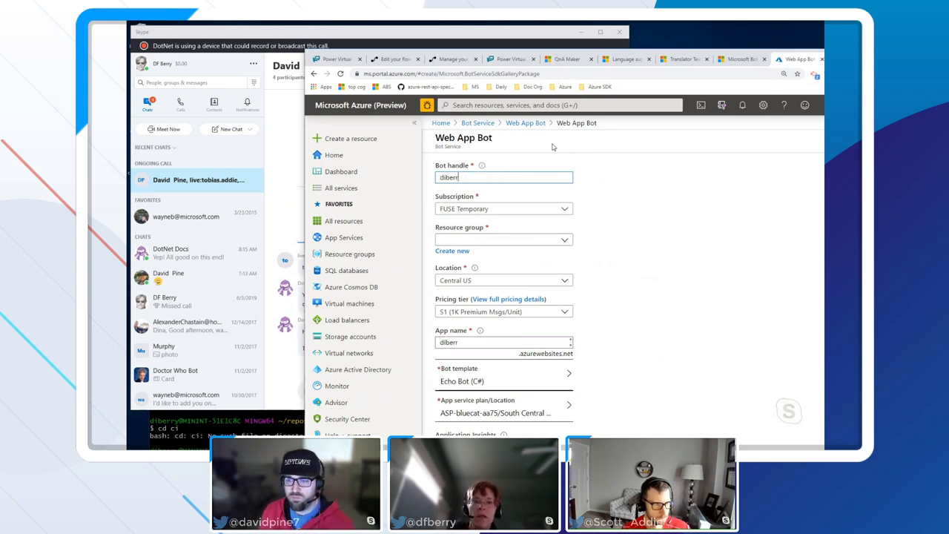
{"action": "type", "text": "y-bot-framework"}
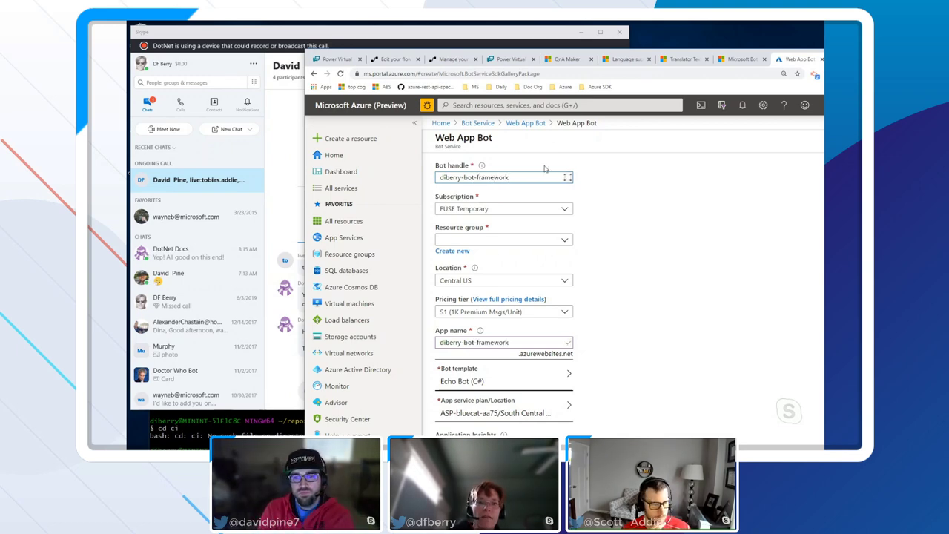
{"action": "left_click", "coordinate": [475, 209]}
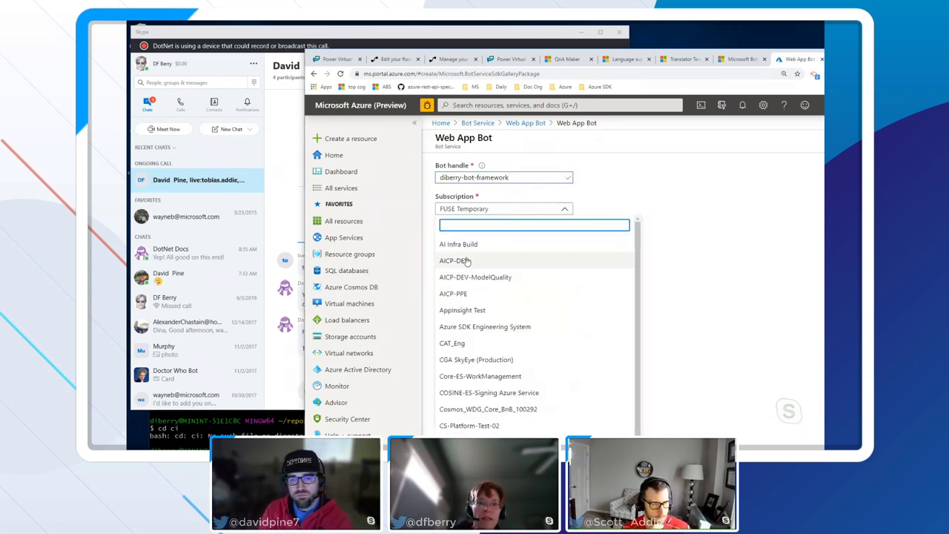
{"action": "scroll", "coordinate": [482, 326], "scroll_direction": "down", "scroll_amount": 1}
{"action": "left_click", "coordinate": [482, 356]}
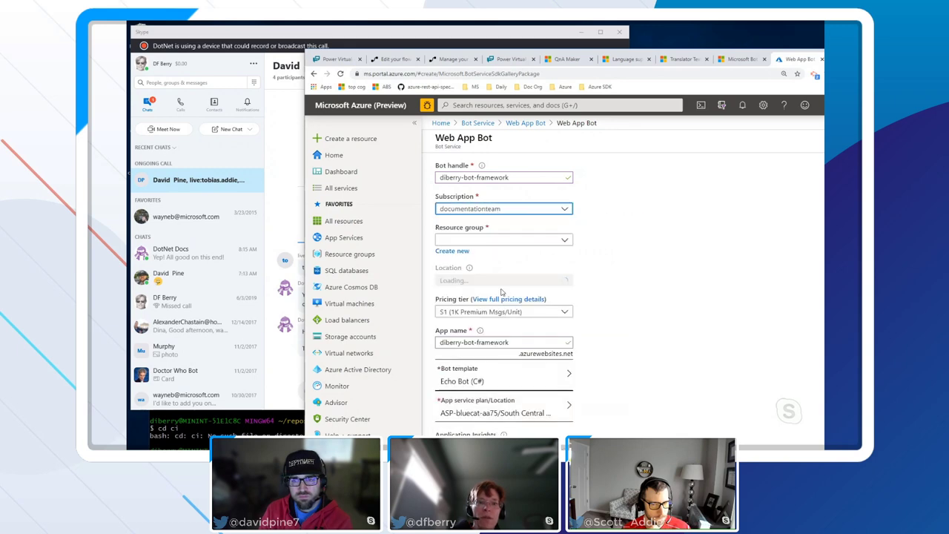
Assign the bot to the existing docs-testing resource group.
{"action": "left_click", "coordinate": [500, 239]}
{"action": "scroll", "coordinate": [481, 350], "scroll_direction": "down", "scroll_amount": 5}
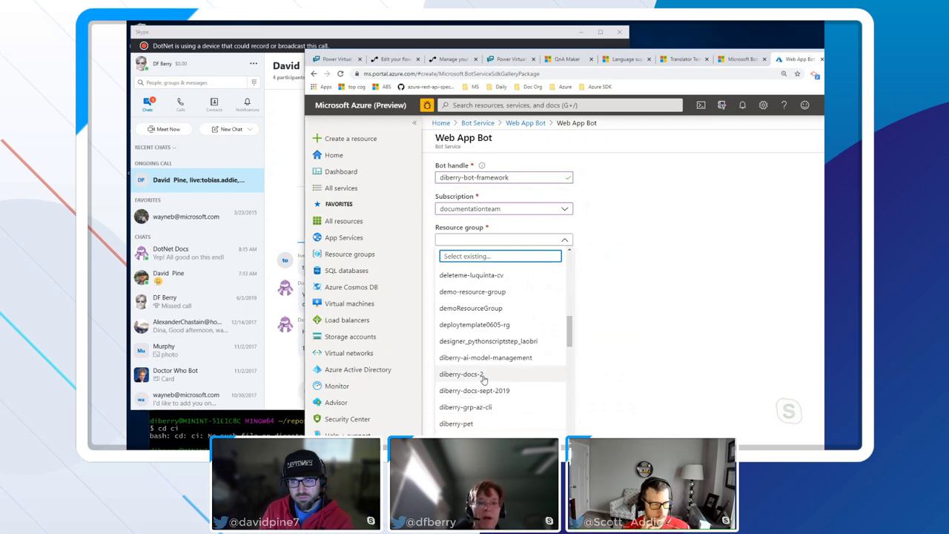
{"action": "left_click", "coordinate": [467, 432]}
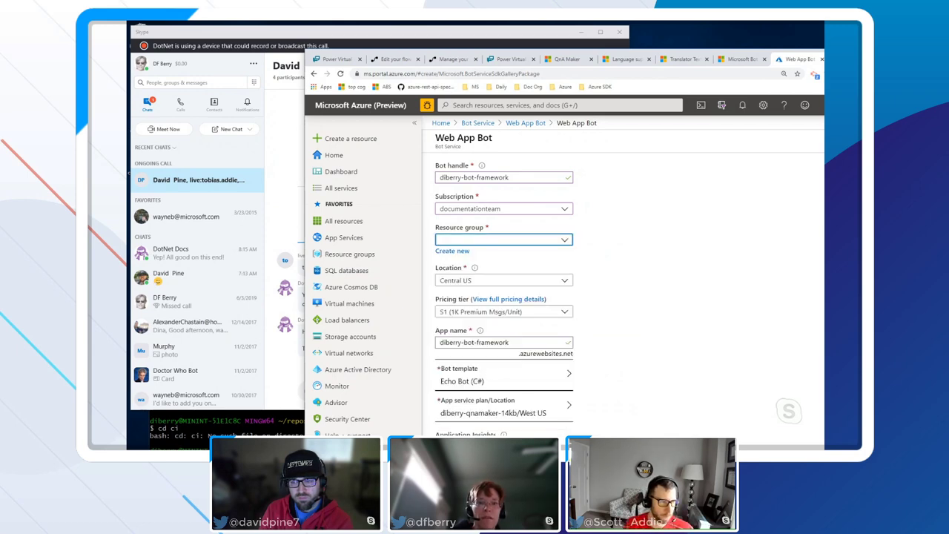
{"action": "left_click", "coordinate": [467, 313]}
{"action": "left_click", "coordinate": [519, 361]}
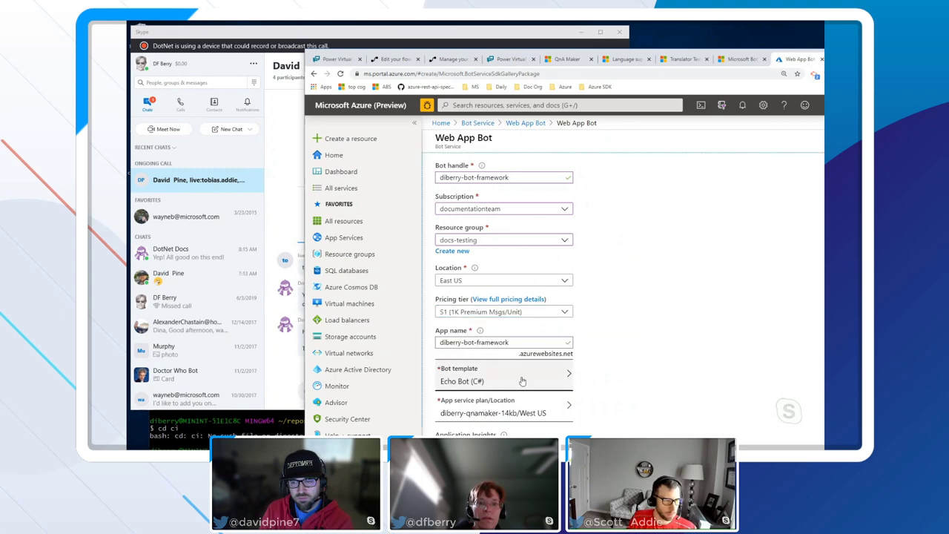
Compare the available bot templates and choose Basic Bot with C# as the SDK language.
{"action": "scroll", "coordinate": [512, 367], "scroll_direction": "down", "scroll_amount": 1}
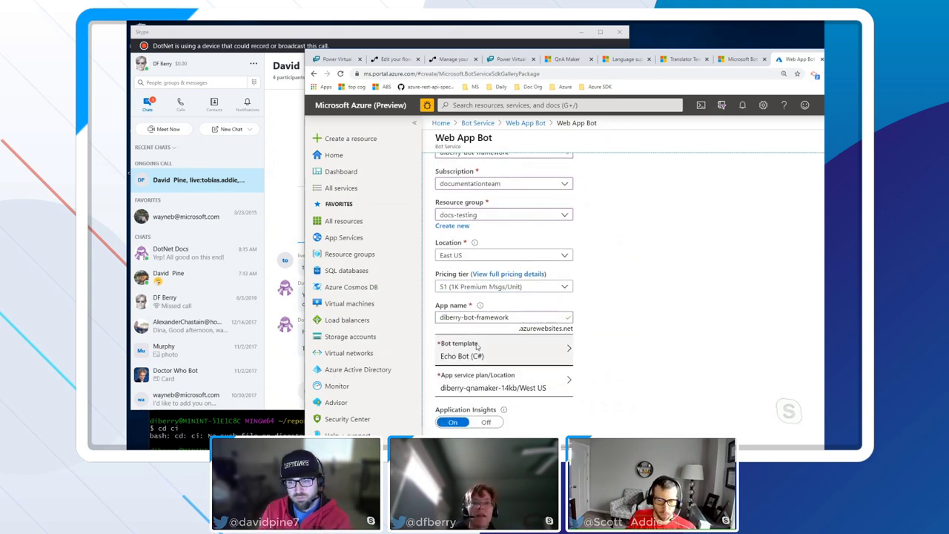
{"action": "left_click", "coordinate": [477, 345]}
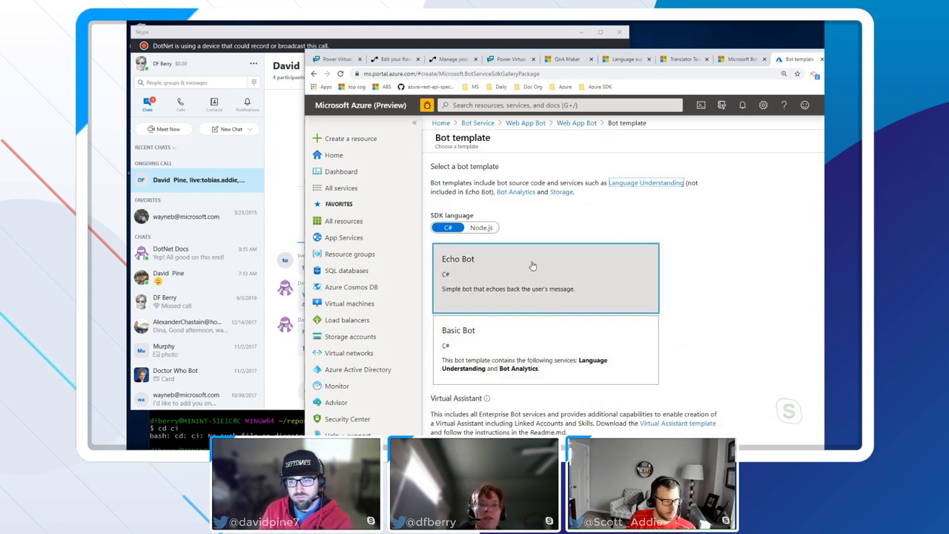
{"action": "left_click", "coordinate": [481, 228]}
{"action": "left_click", "coordinate": [448, 228]}
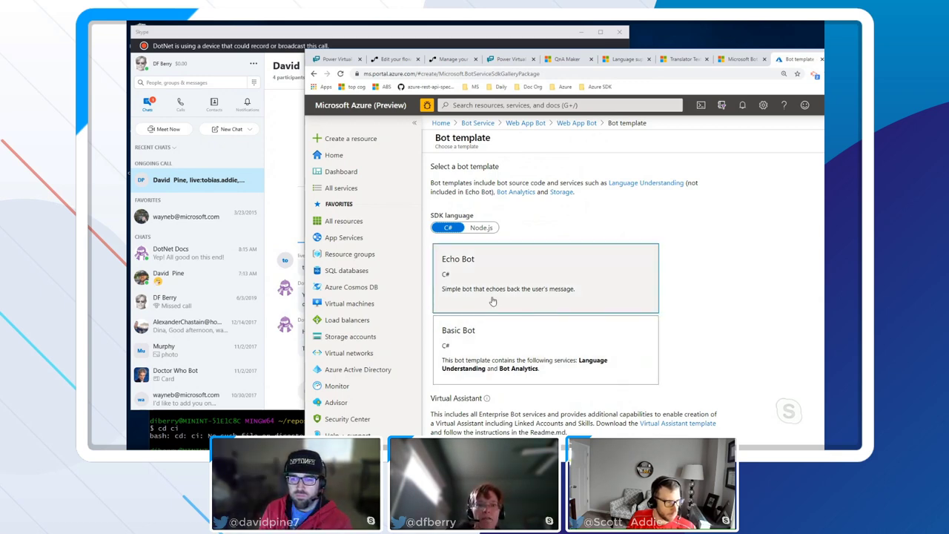
{"action": "left_click", "coordinate": [490, 271]}
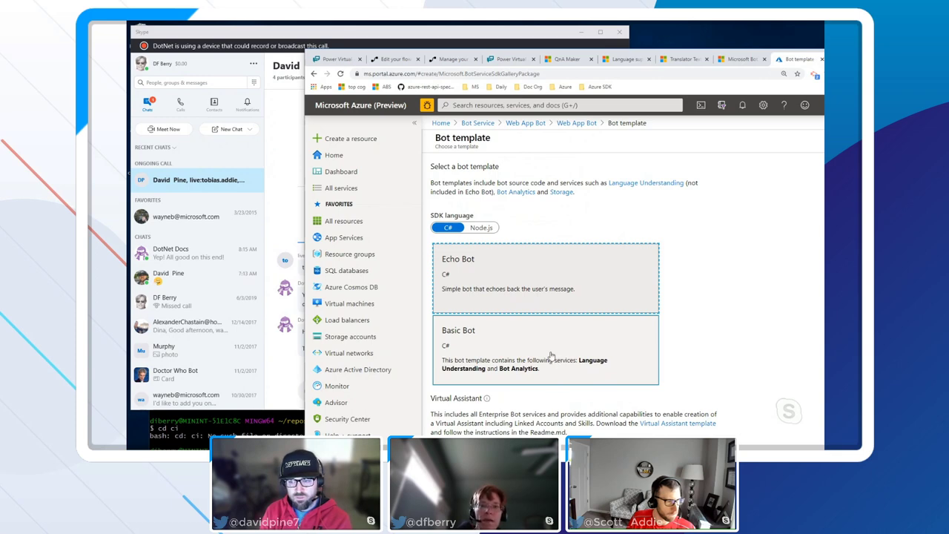
{"action": "scroll", "coordinate": [735, 344], "scroll_direction": "down", "scroll_amount": 2}
{"action": "left_click", "coordinate": [640, 285]}
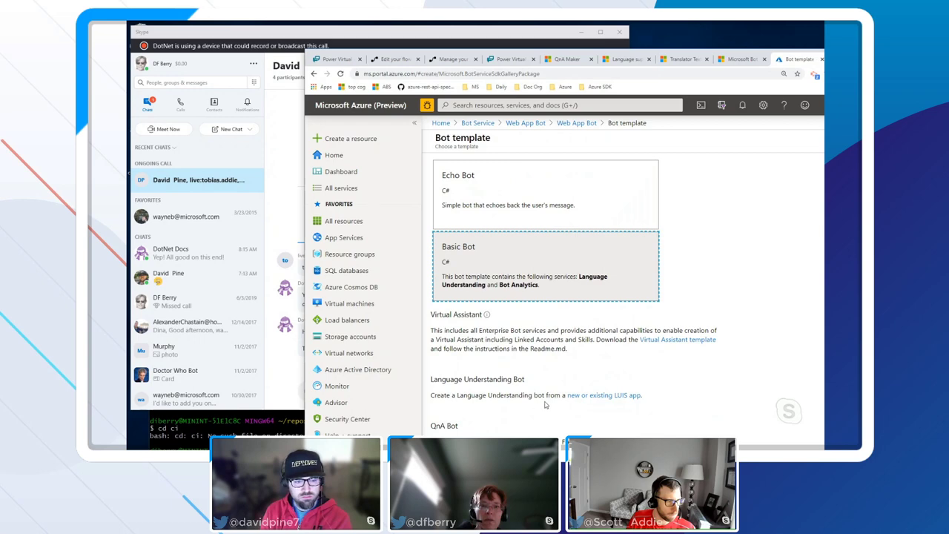
{"action": "scroll", "coordinate": [545, 404], "scroll_direction": "up", "scroll_amount": 2}
{"action": "double_click", "coordinate": [545, 348]}
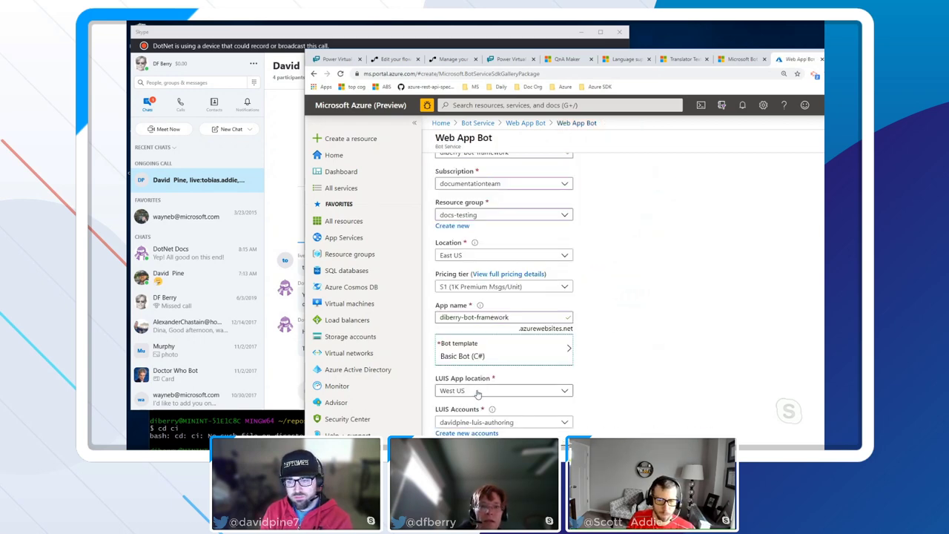
Select the owner's luis-s0-Authoring resource as the bot's LUIS account and check the portal's notifications about the deployment.
{"action": "scroll", "coordinate": [479, 394], "scroll_direction": "down", "scroll_amount": 1}
{"action": "left_click", "coordinate": [465, 345]}
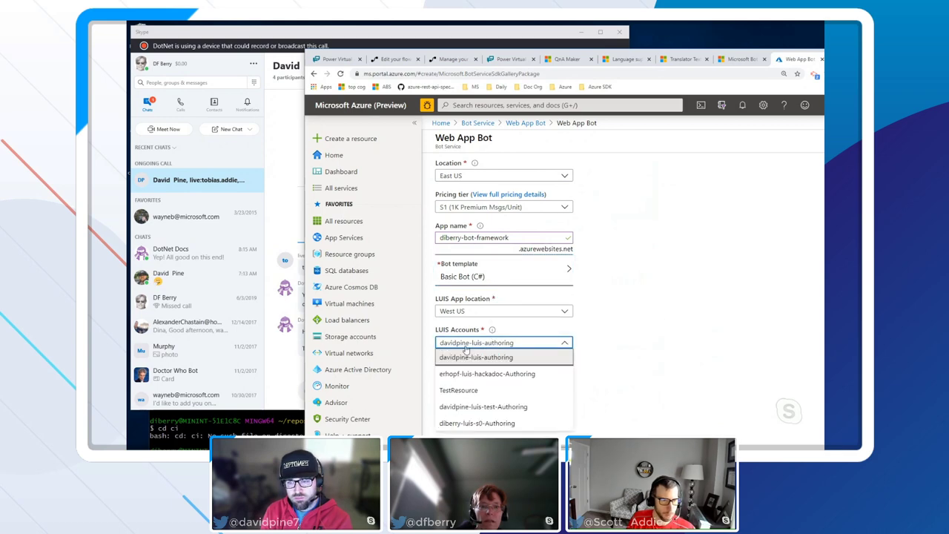
{"action": "left_click", "coordinate": [472, 424]}
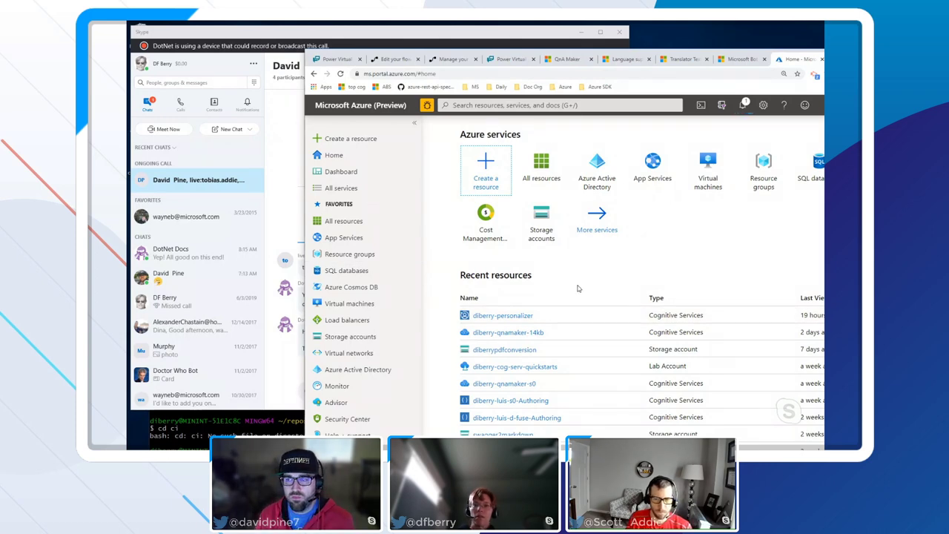
{"action": "left_click", "coordinate": [744, 106]}
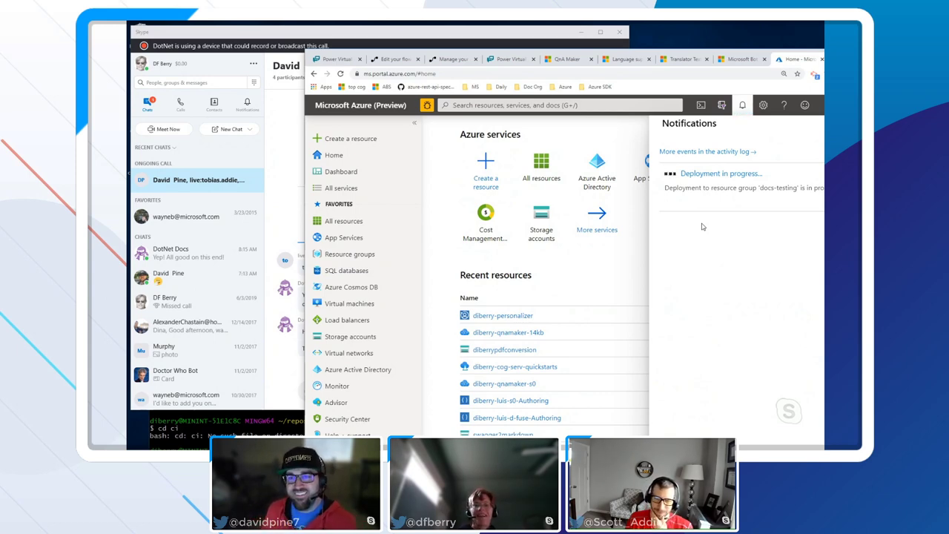
Open preview.luis.ai in a new browser tab and sign in with the Microsoft work account.
{"action": "key", "text": "ctrl+t"}
{"action": "type", "text": "preview.luis.ai"}
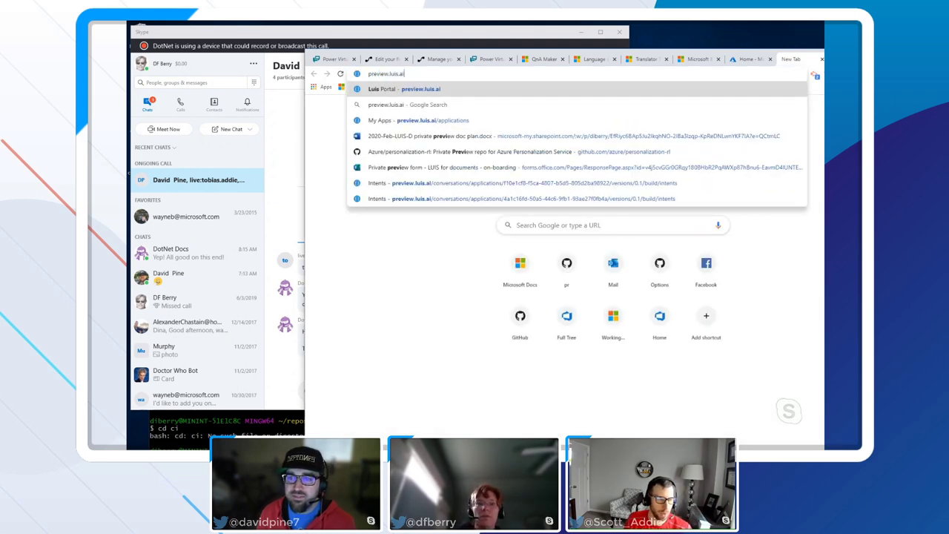
{"action": "key", "text": "Return"}
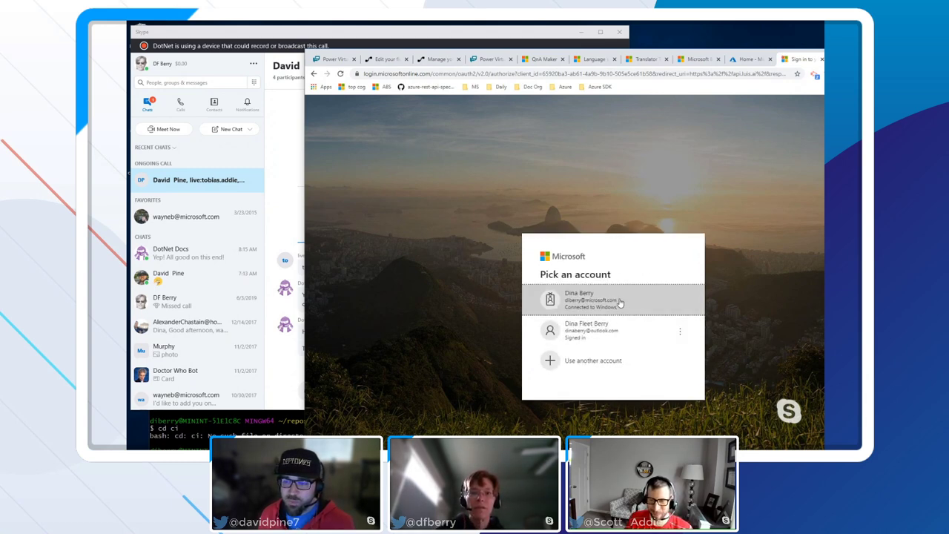
{"action": "left_click", "coordinate": [620, 302]}
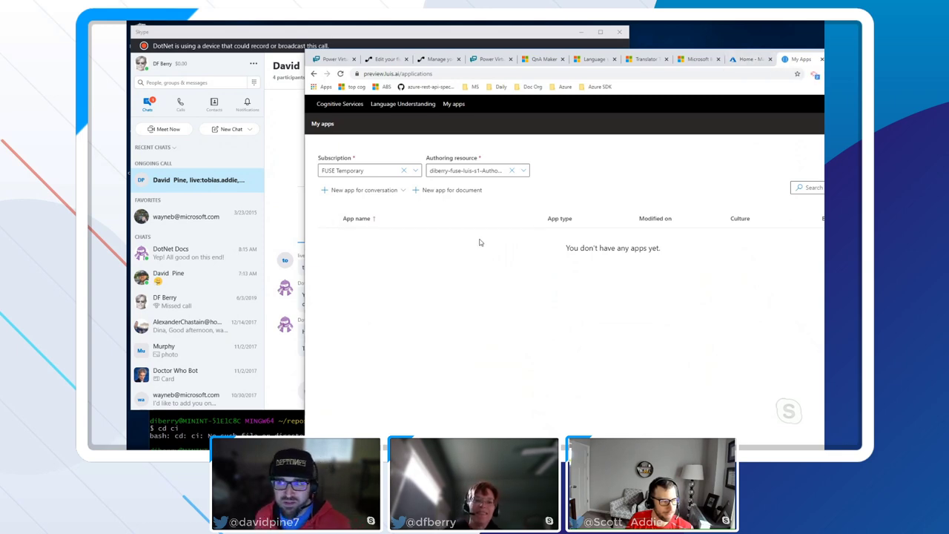
Choose the documentationteam subscription and the owner's luis-s0-Authoring authoring resource for the LUIS apps list.
{"action": "left_click", "coordinate": [416, 172]}
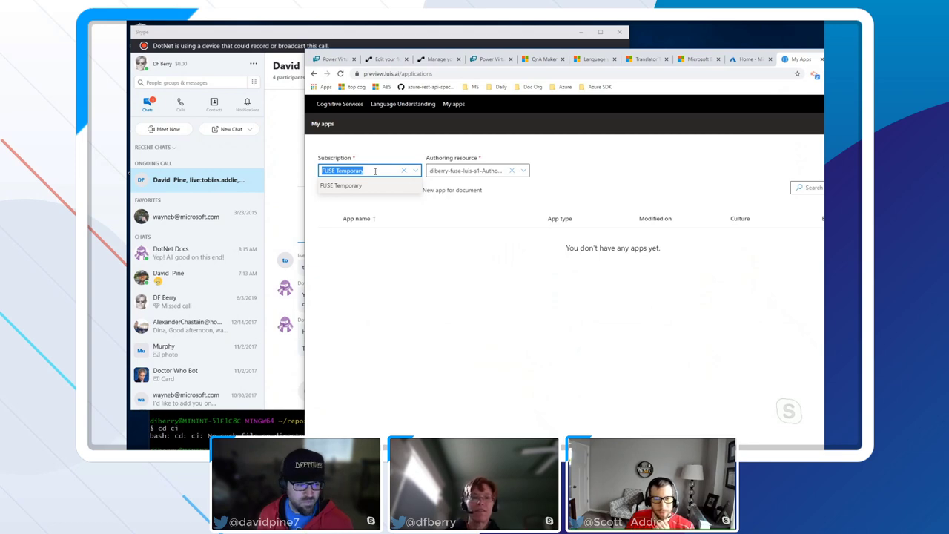
{"action": "type", "text": "doc"}
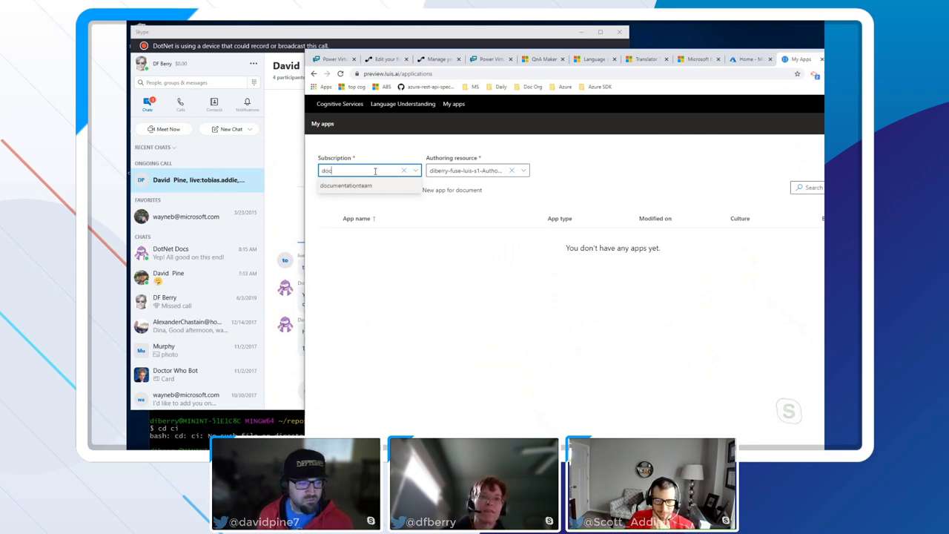
{"action": "left_click", "coordinate": [357, 186]}
{"action": "left_click", "coordinate": [523, 171]}
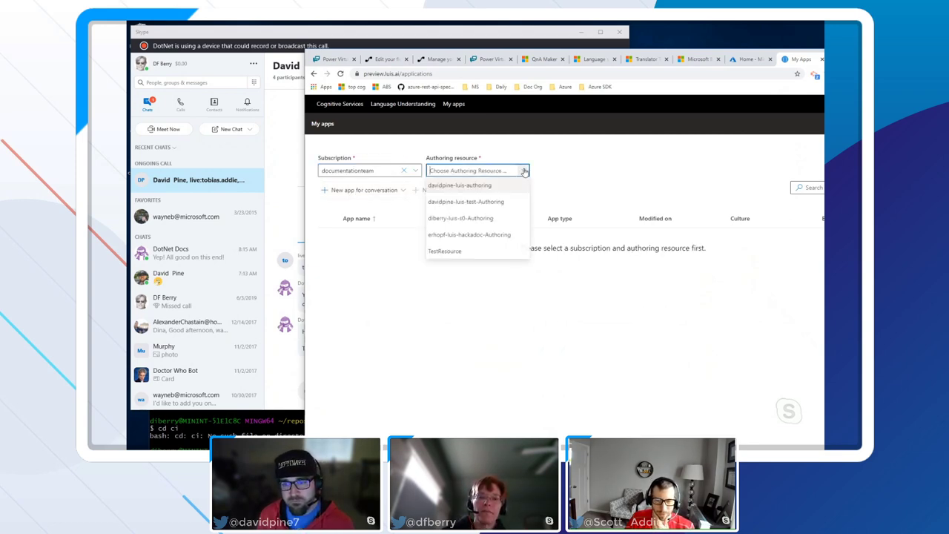
{"action": "left_click", "coordinate": [500, 218]}
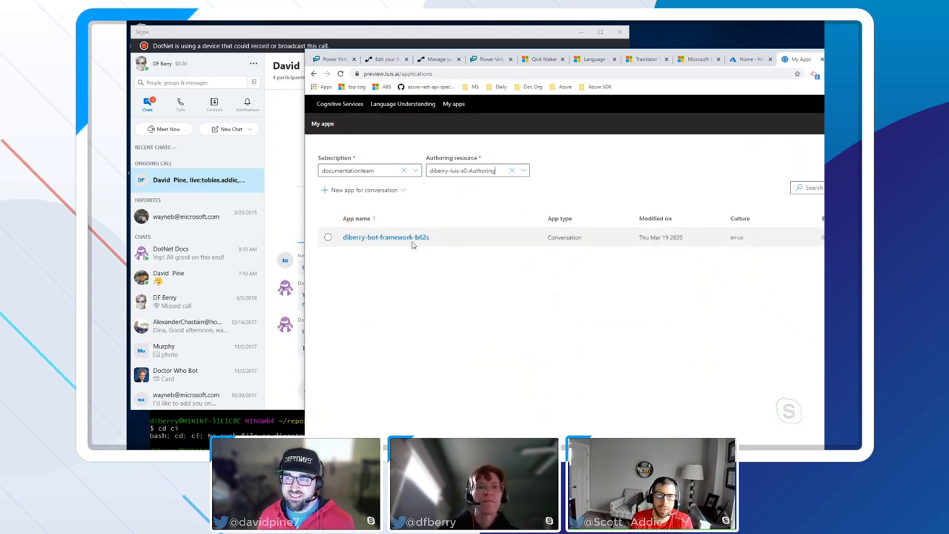
Check the bot's deployment status in the Azure portal and return to the LUIS apps list.
{"action": "left_click", "coordinate": [744, 59]}
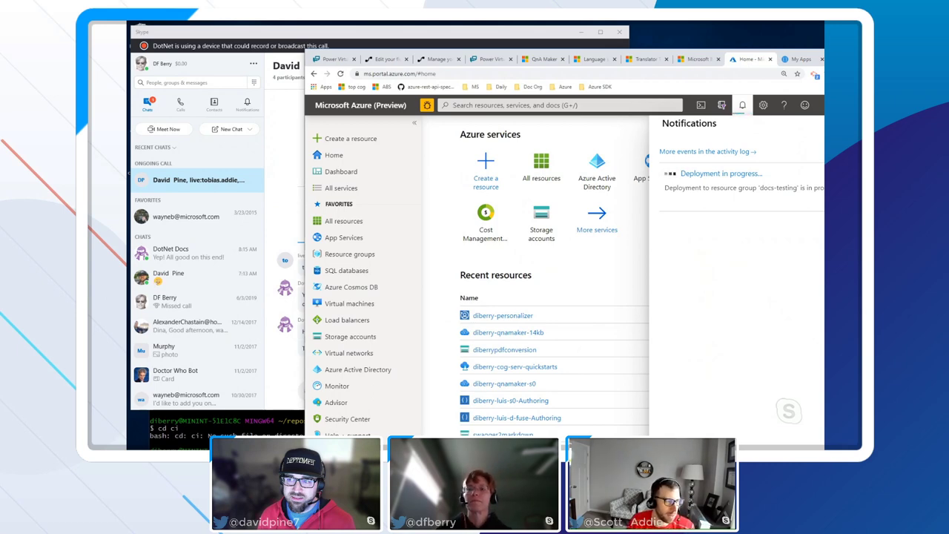
{"action": "key", "text": "super+Up"}
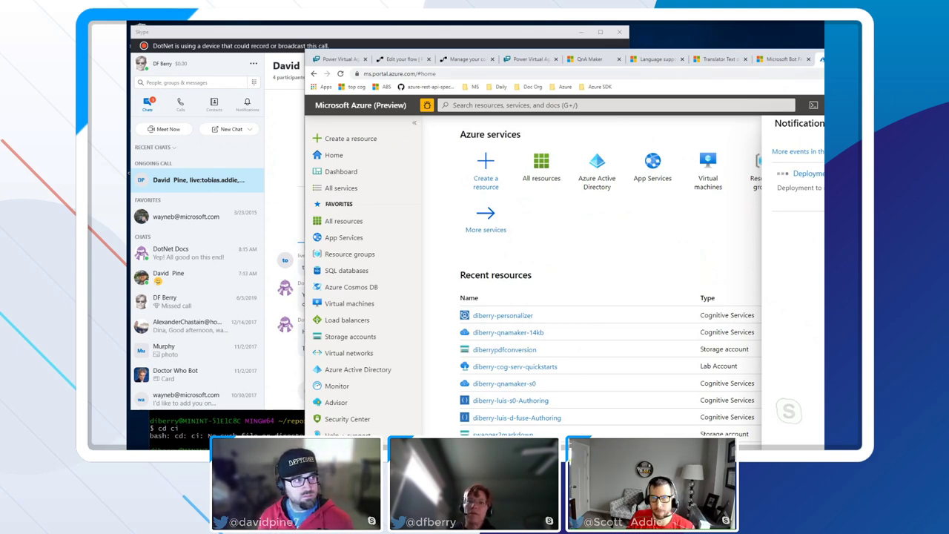
{"action": "key", "text": "ctrl+Tab"}
{"action": "left_click", "coordinate": [450, 297]}
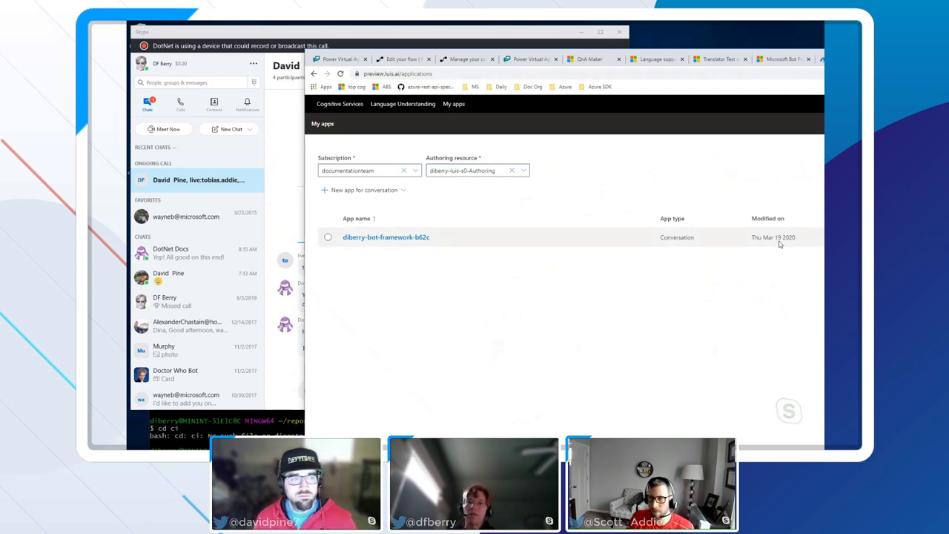
Open the LUIS app ending in bot-framework-b62c and view its BookFlight intent, checking the Azure deployment in between.
{"action": "left_click", "coordinate": [398, 239]}
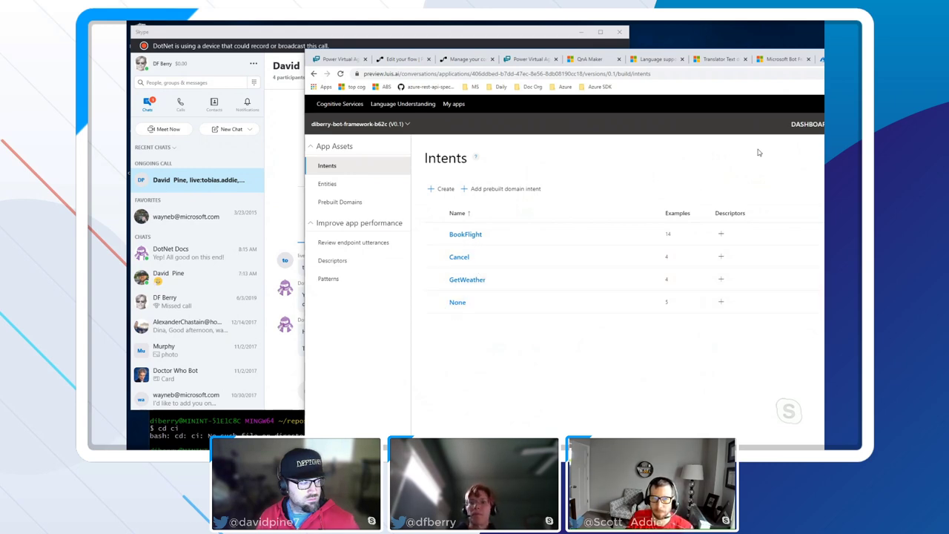
{"action": "left_click", "coordinate": [820, 60]}
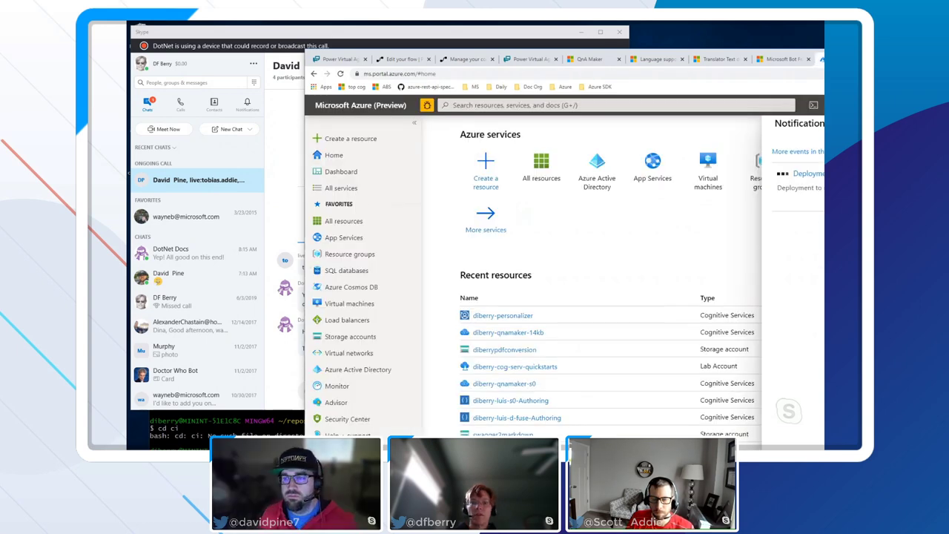
{"action": "left_click", "coordinate": [466, 240]}
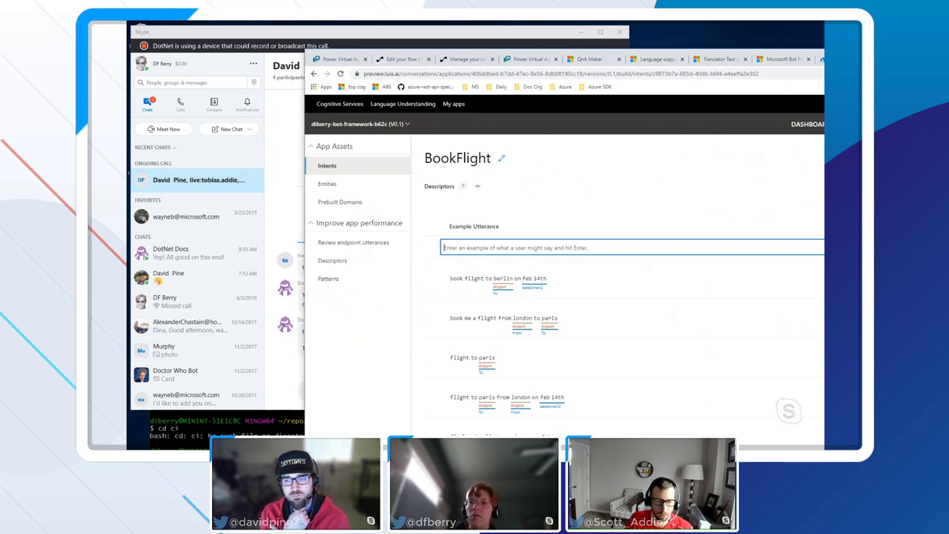
Recheck the Azure deployment and test the LUIS app with "cancel my trip to new york city in 2 weeks", inspecting its prediction.
{"action": "left_click", "coordinate": [818, 59]}
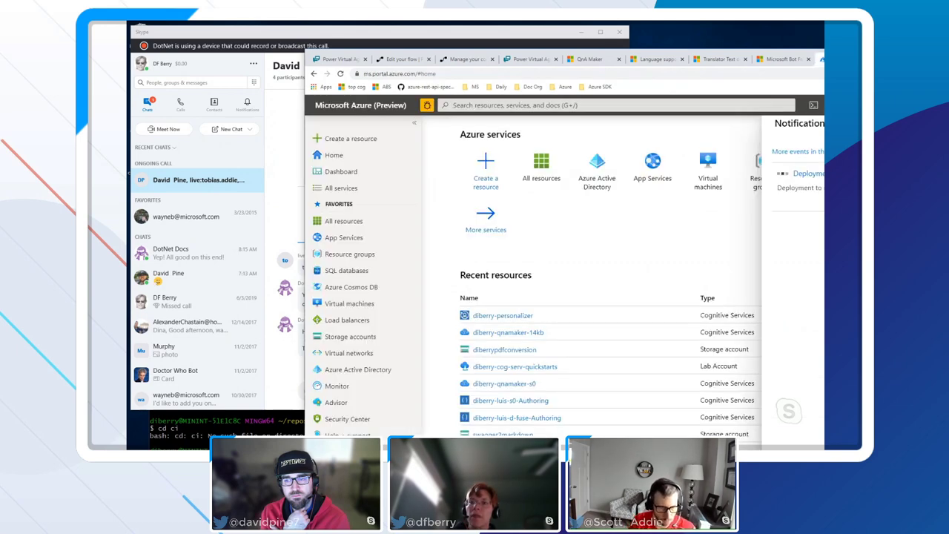
{"action": "key", "text": "ctrl+shift+Tab"}
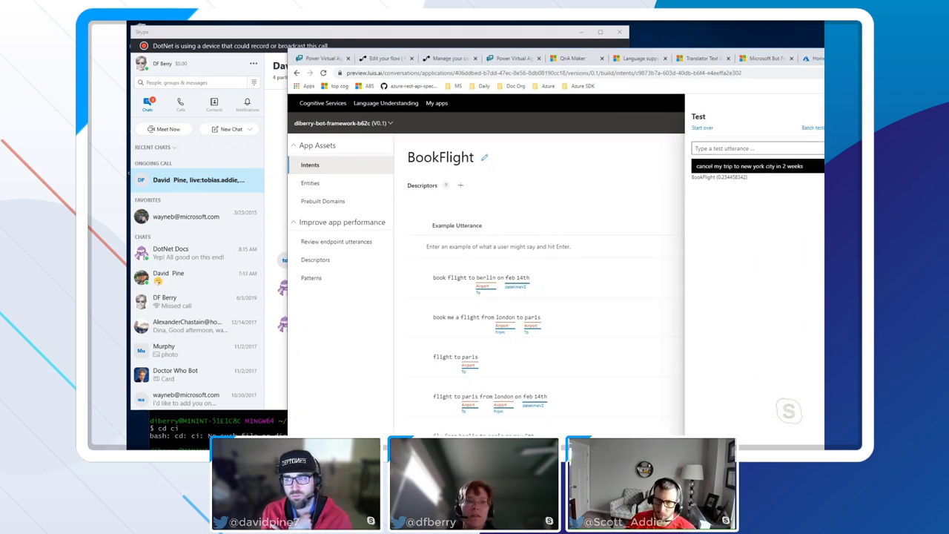
{"action": "left_click_drag", "start_coordinate": [821, 155], "coordinate": [755, 156]}
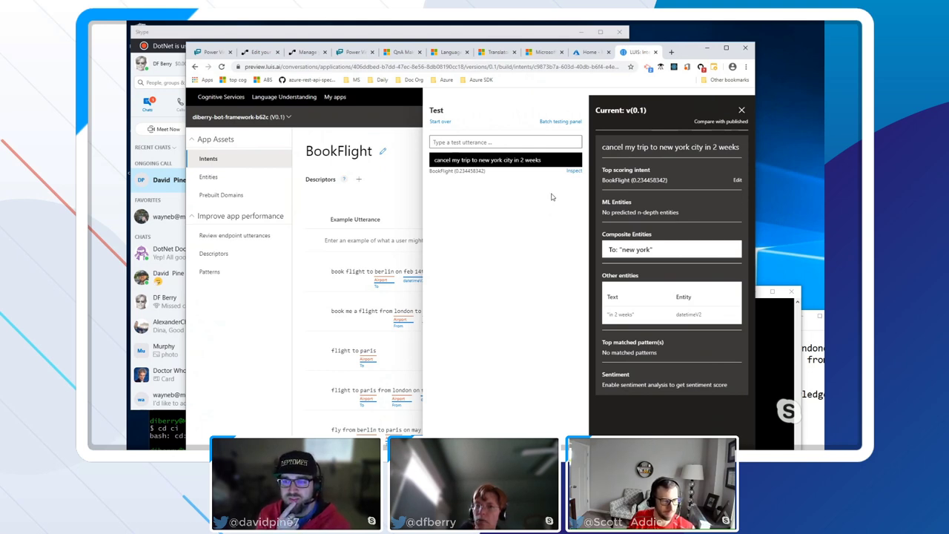
Examine the test utterance's intent score and extracted entities, comparing them with the BookFlight example utterances.
{"action": "left_click", "coordinate": [507, 145]}
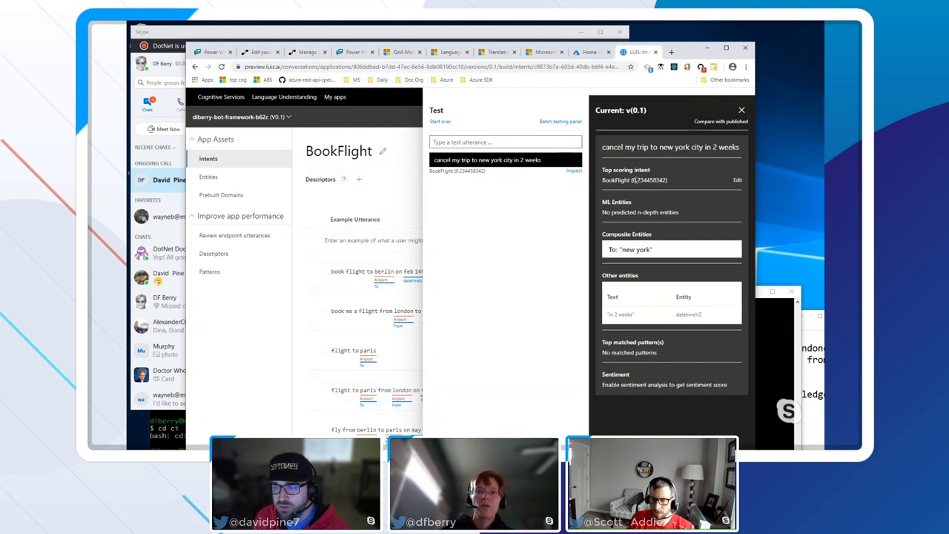
{"action": "left_click_drag", "start_coordinate": [639, 180], "coordinate": [645, 179]}
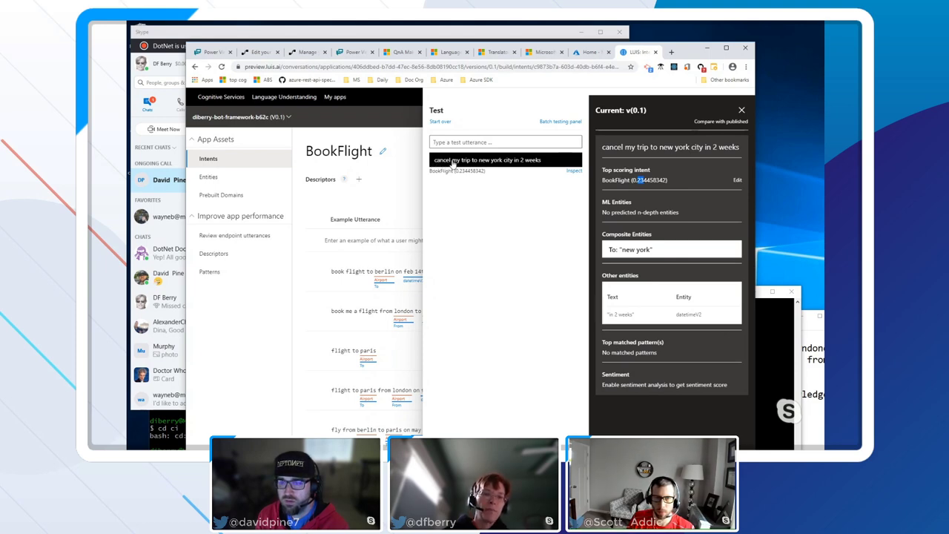
{"action": "scroll", "coordinate": [364, 311], "scroll_direction": "down", "scroll_amount": 3}
{"action": "scroll", "coordinate": [363, 312], "scroll_direction": "up", "scroll_amount": 3}
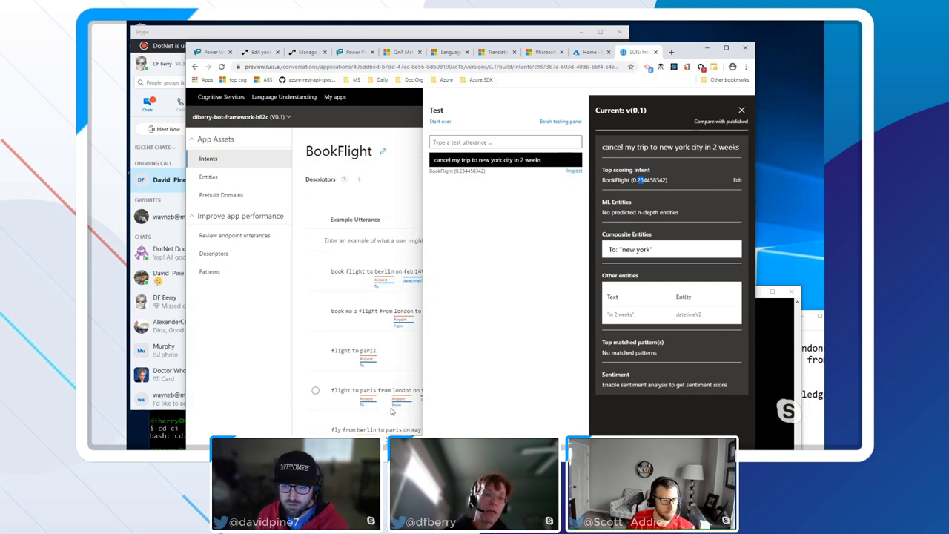
{"action": "scroll", "coordinate": [392, 412], "scroll_direction": "down", "scroll_amount": 3}
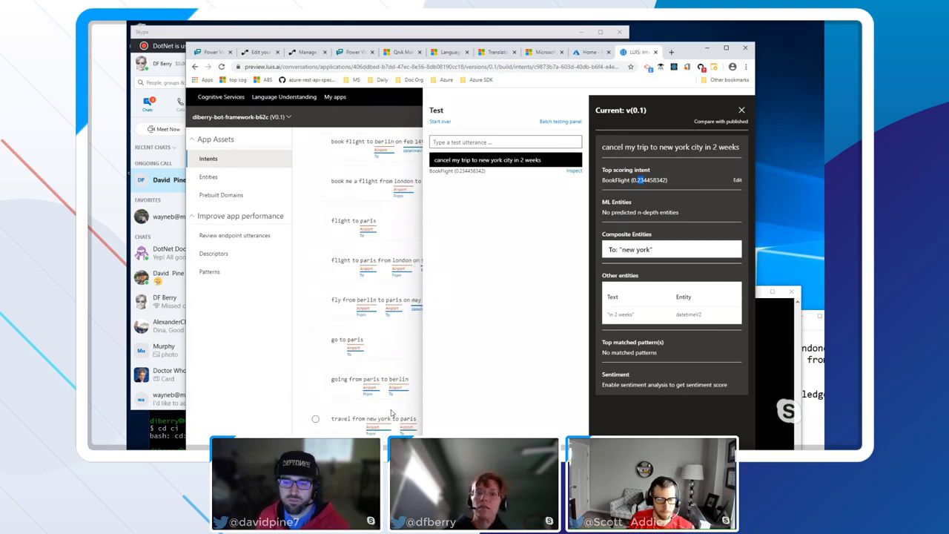
{"action": "scroll", "coordinate": [391, 411], "scroll_direction": "up", "scroll_amount": 3}
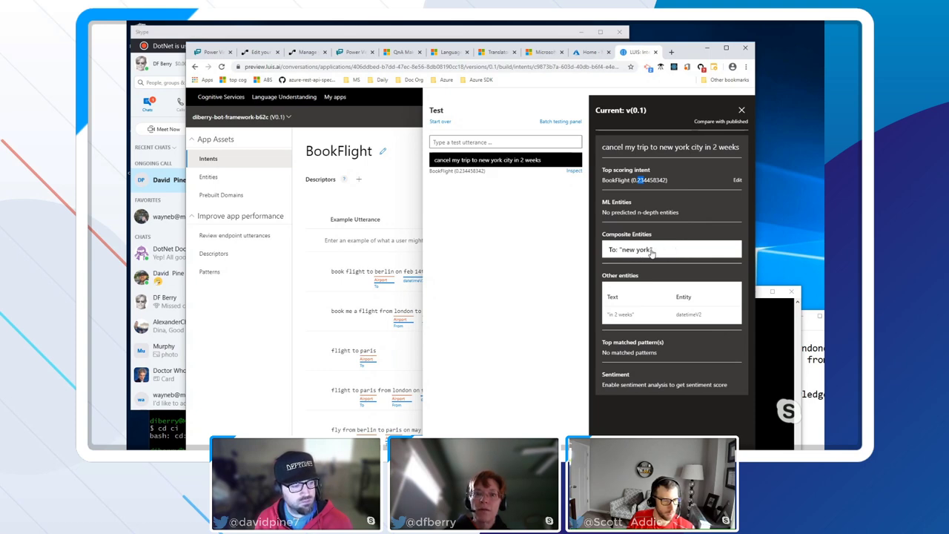
{"action": "left_click_drag", "start_coordinate": [636, 316], "coordinate": [609, 316]}
{"action": "left_click", "coordinate": [682, 315]}
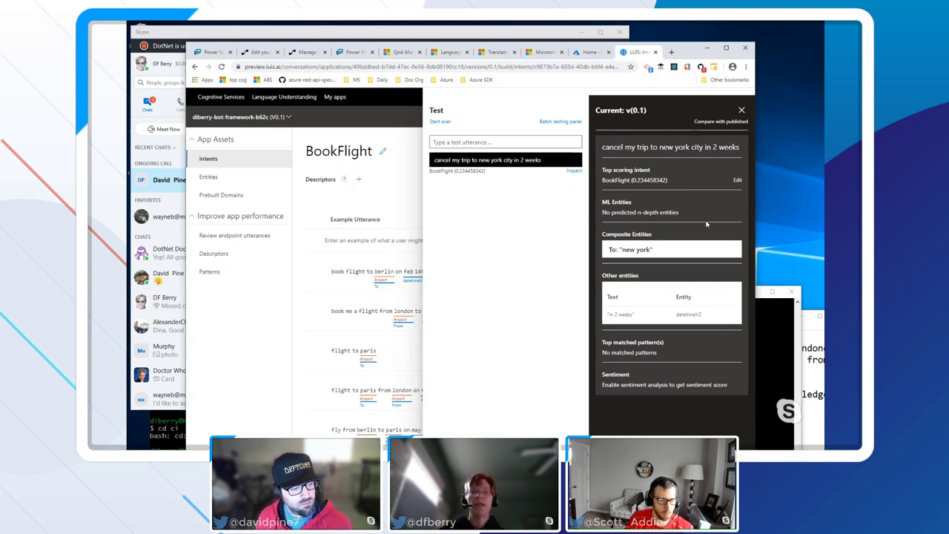
Switch to the Azure portal, open the deployed Web App Bot and bring up Test in Web Chat.
{"action": "left_click", "coordinate": [593, 55]}
{"action": "left_click", "coordinate": [524, 208]}
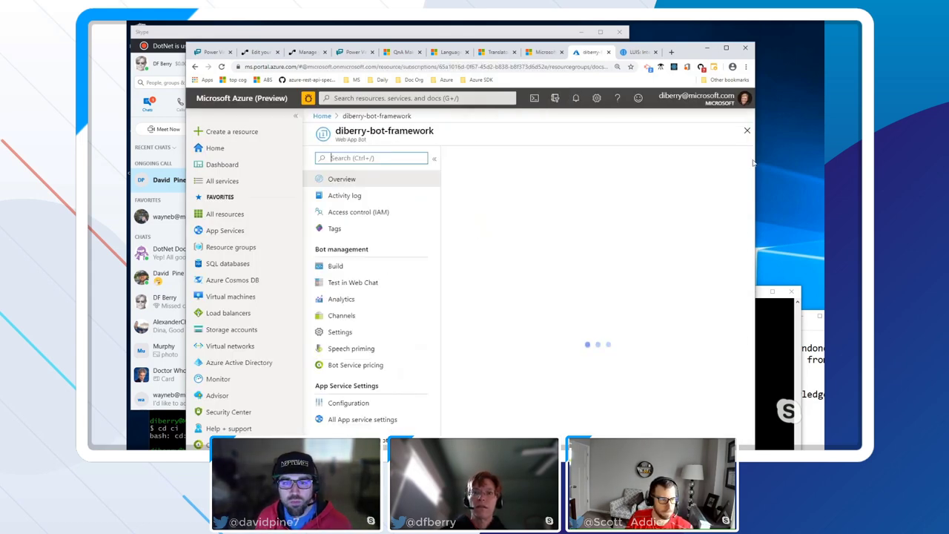
{"action": "left_click", "coordinate": [343, 289]}
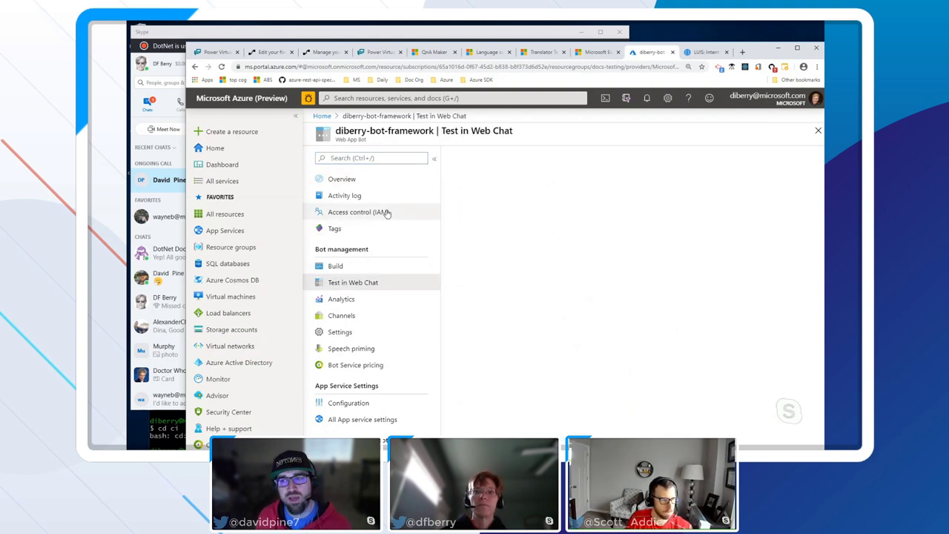
Return to the LUIS app's BookFlight intent and select the example utterance "book flight to berlin on feb 14th".
{"action": "left_click", "coordinate": [702, 52]}
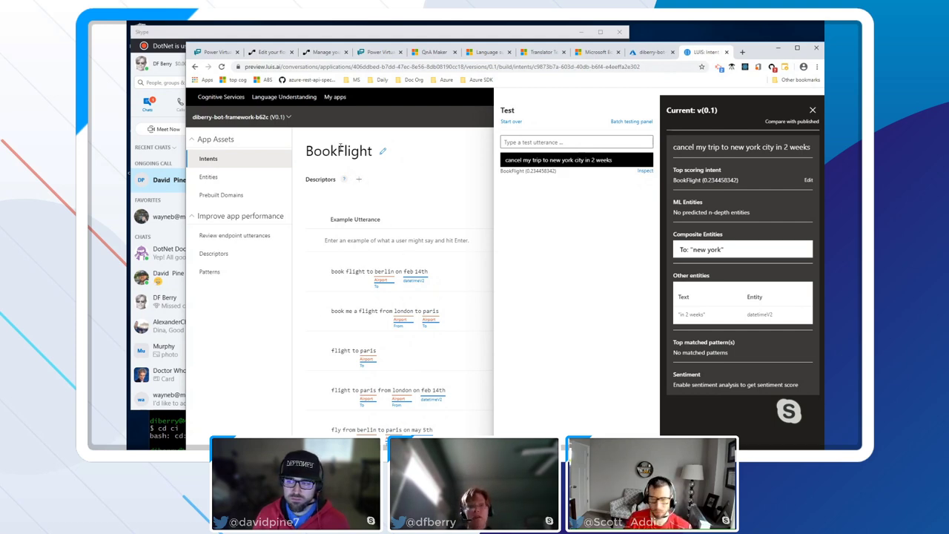
{"action": "left_click_drag", "start_coordinate": [339, 148], "coordinate": [375, 151]}
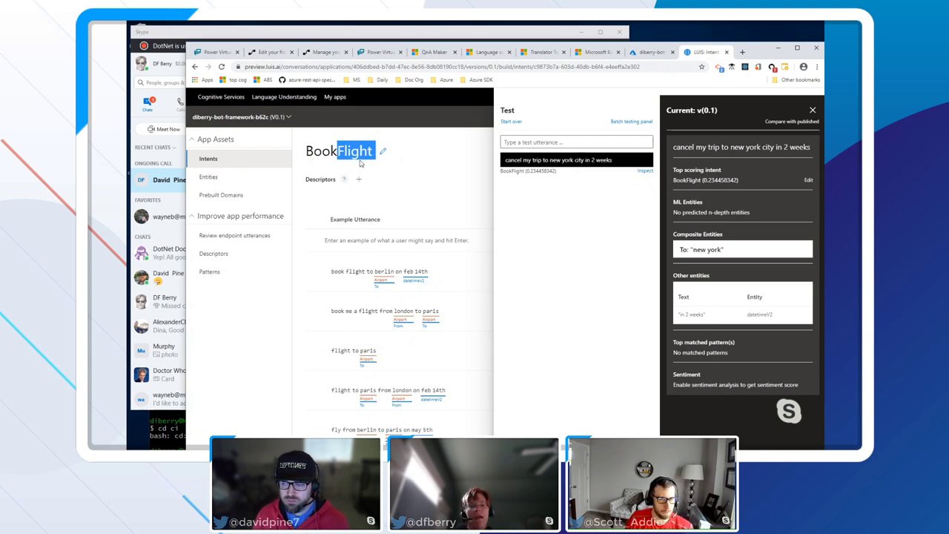
{"action": "left_click", "coordinate": [412, 171]}
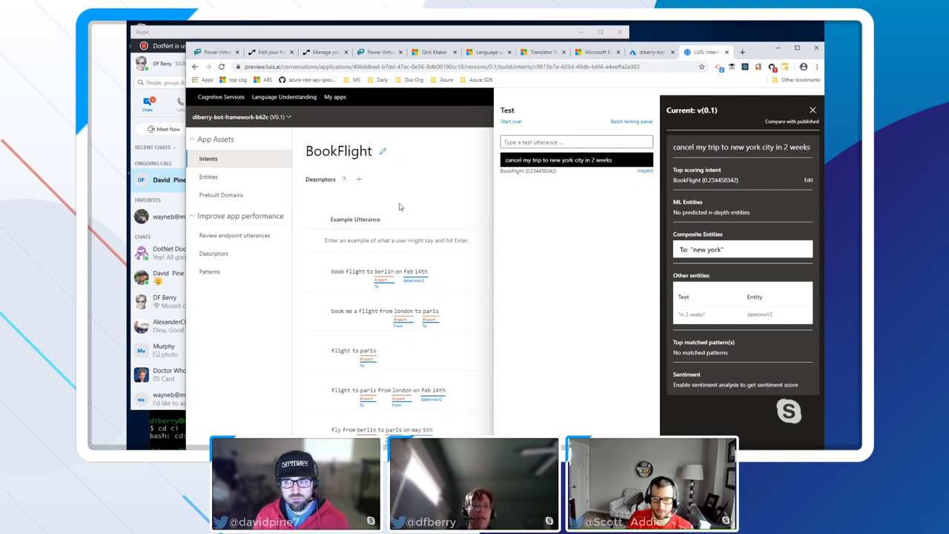
{"action": "left_click_drag", "start_coordinate": [367, 271], "coordinate": [332, 272]}
{"action": "left_click", "coordinate": [333, 273]}
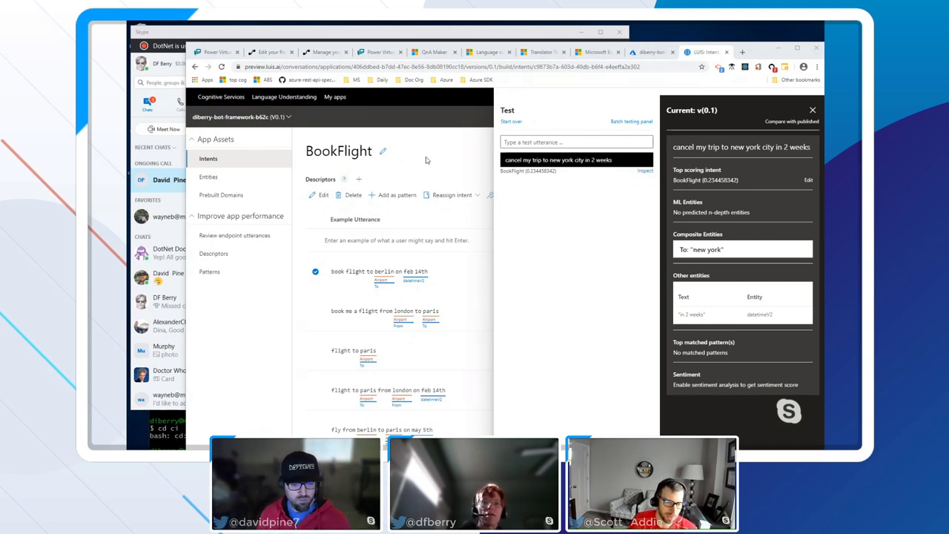
Switch to Power Virtual Agents, review the Fallback topic's setup and analytics, and return to the bot's home page.
{"action": "left_click", "coordinate": [384, 52]}
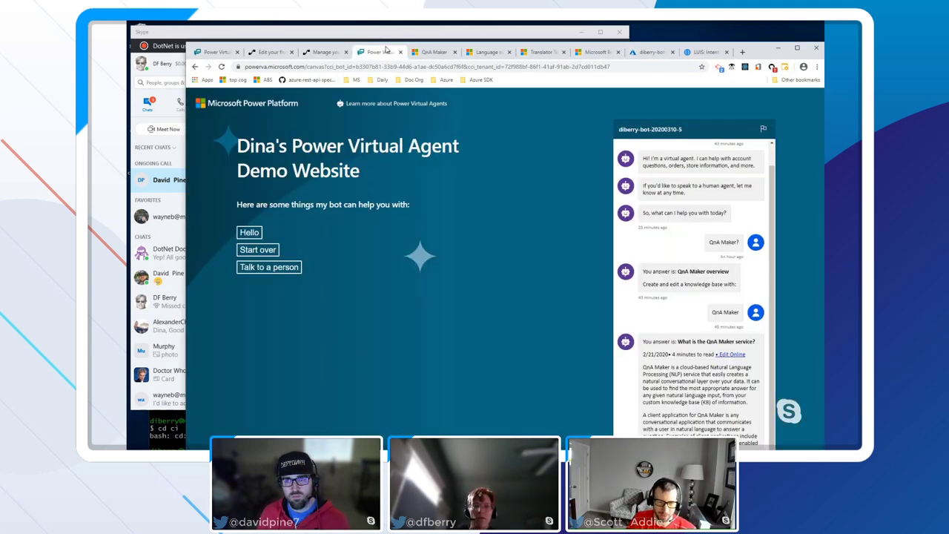
{"action": "left_click", "coordinate": [208, 52]}
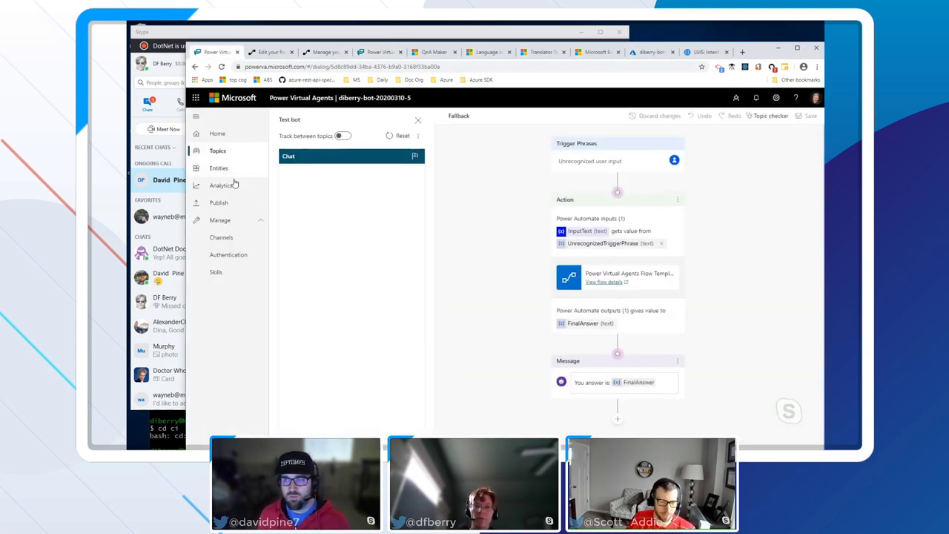
{"action": "left_click", "coordinate": [217, 156]}
{"action": "left_click", "coordinate": [474, 318]}
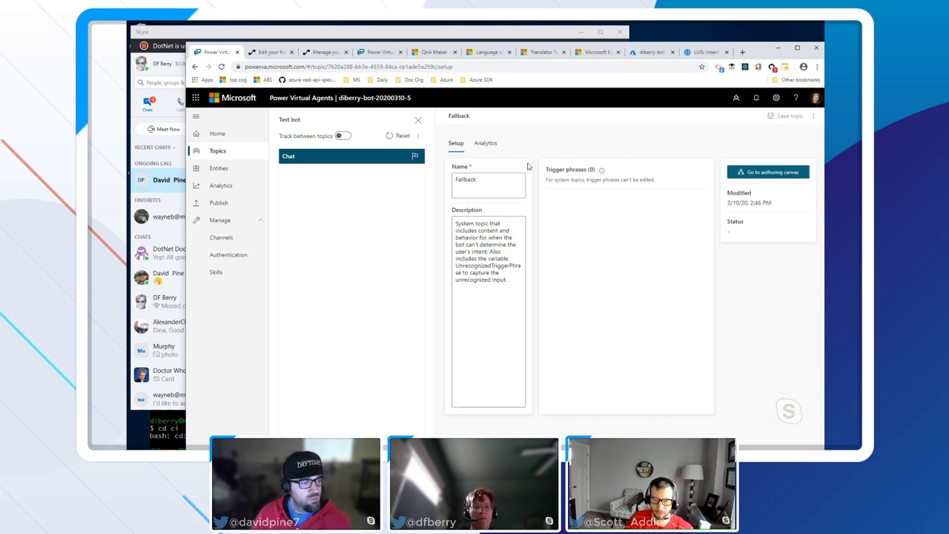
{"action": "left_click", "coordinate": [486, 143]}
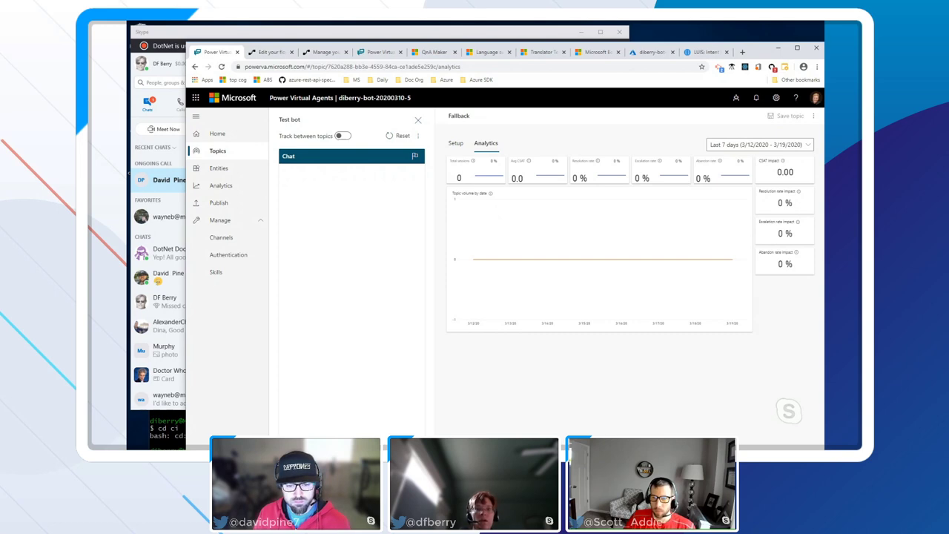
{"action": "mouse_move", "coordinate": [695, 289]}
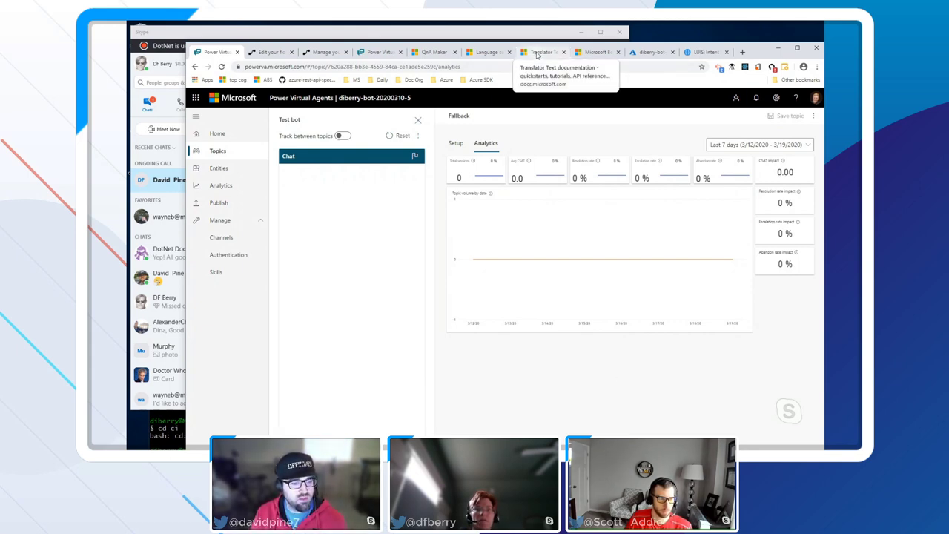
{"action": "left_click", "coordinate": [208, 135]}
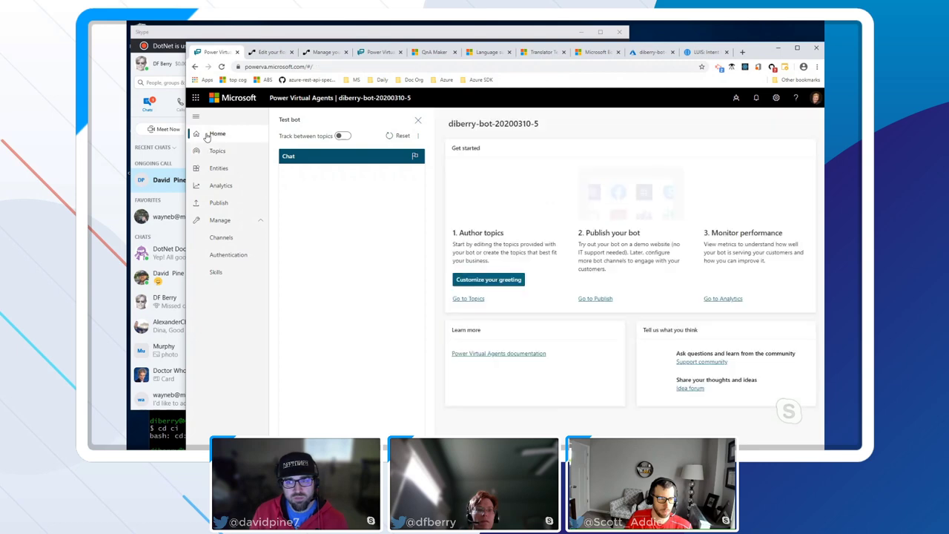